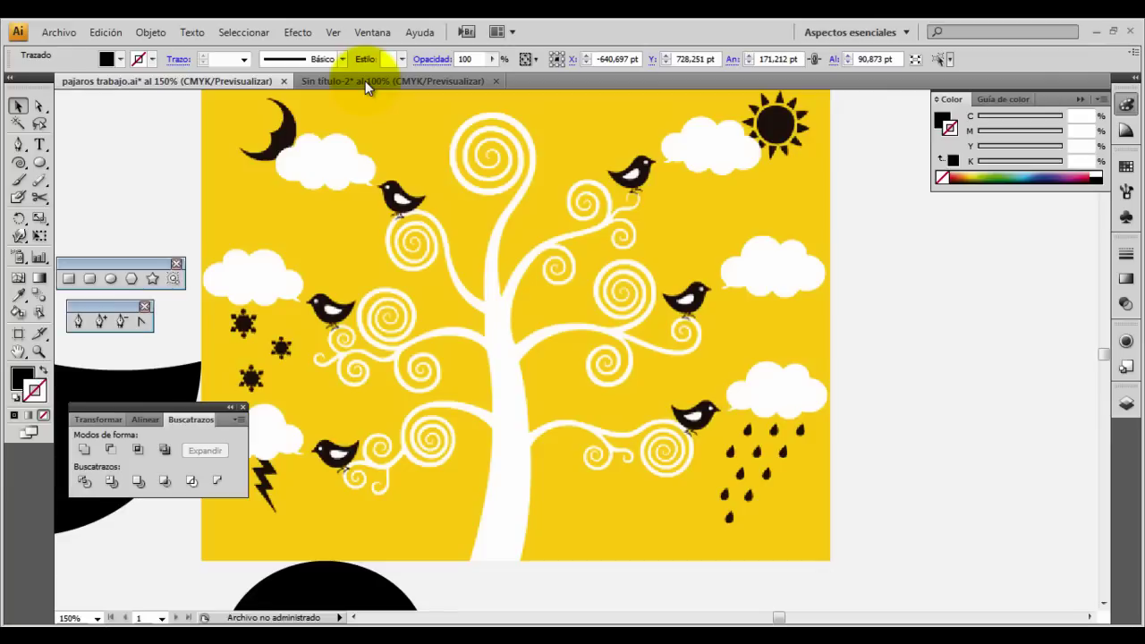
- Switch from the reference file to the blank 'Sin título-2' document
click(365, 81)
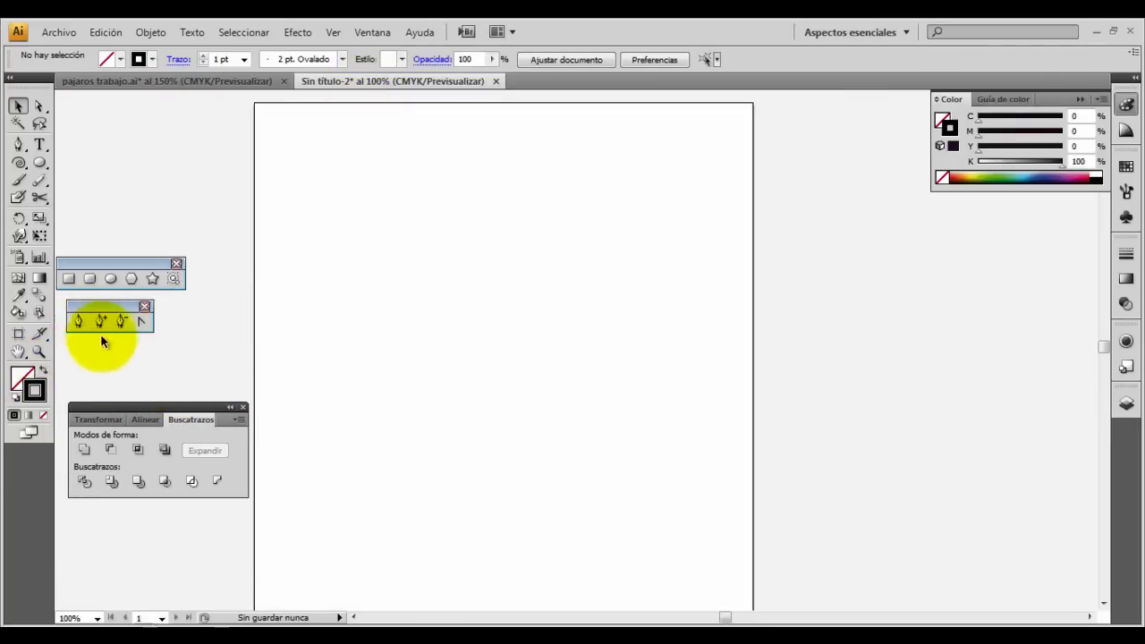
- Draw a spiral about 223.5 × 178.8 pt near the page top, adding an extra coil
click(18, 162)
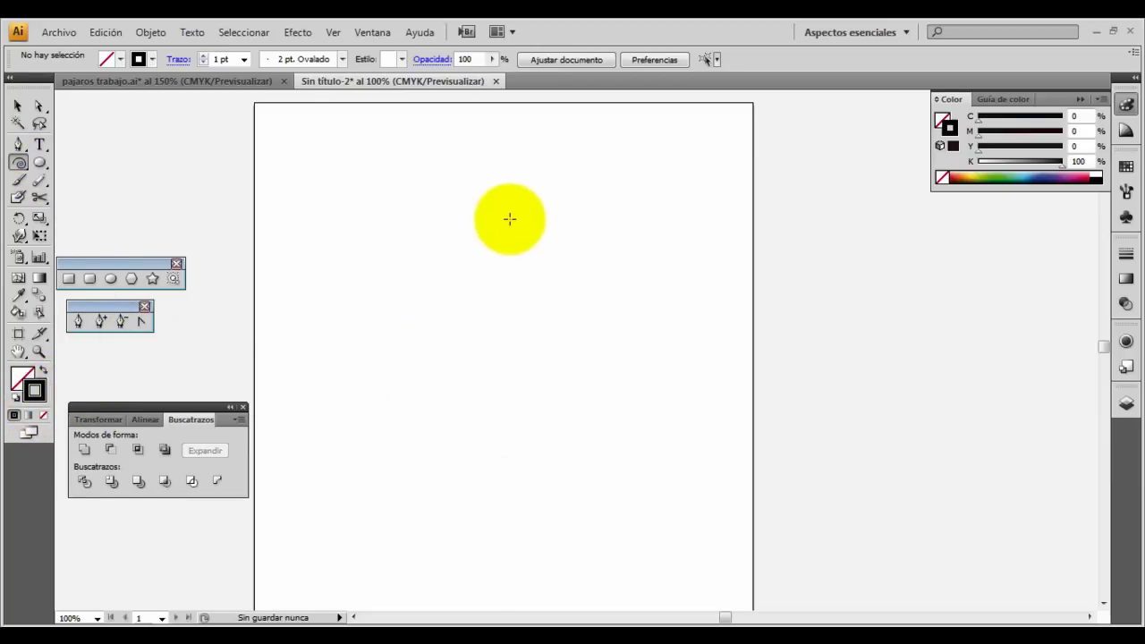
mouse_move(502, 195)
mouse_down()
mouse_move(458, 283)
mouse_move(366, 307)
mouse_move(417, 278)
mouse_move(463, 274)
mouse_up()
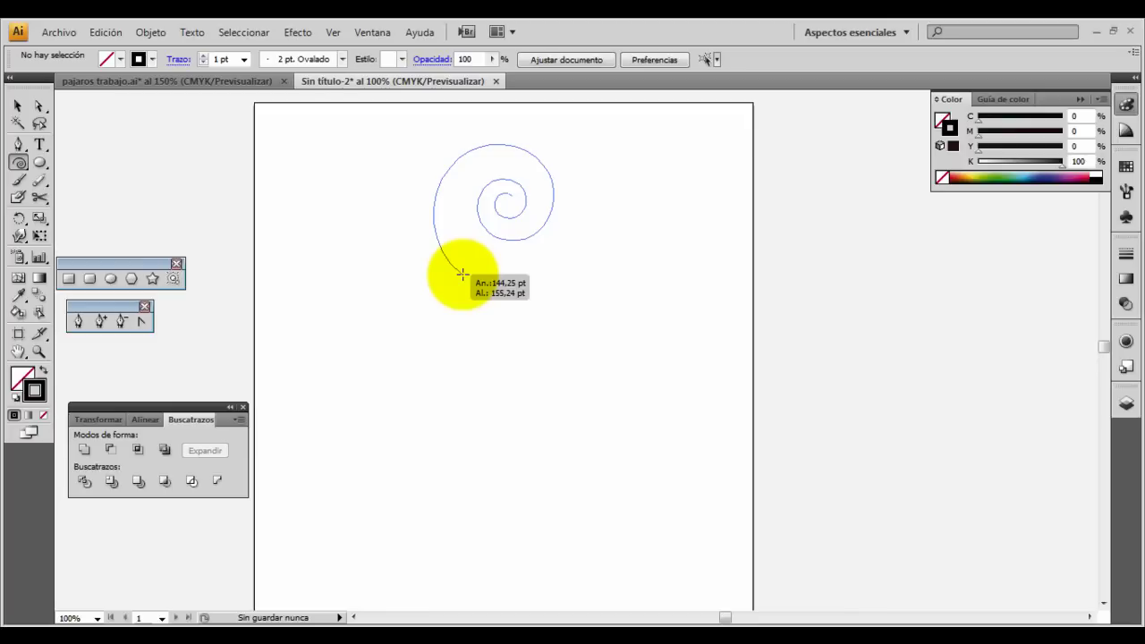
drag(463, 273, 461, 273)
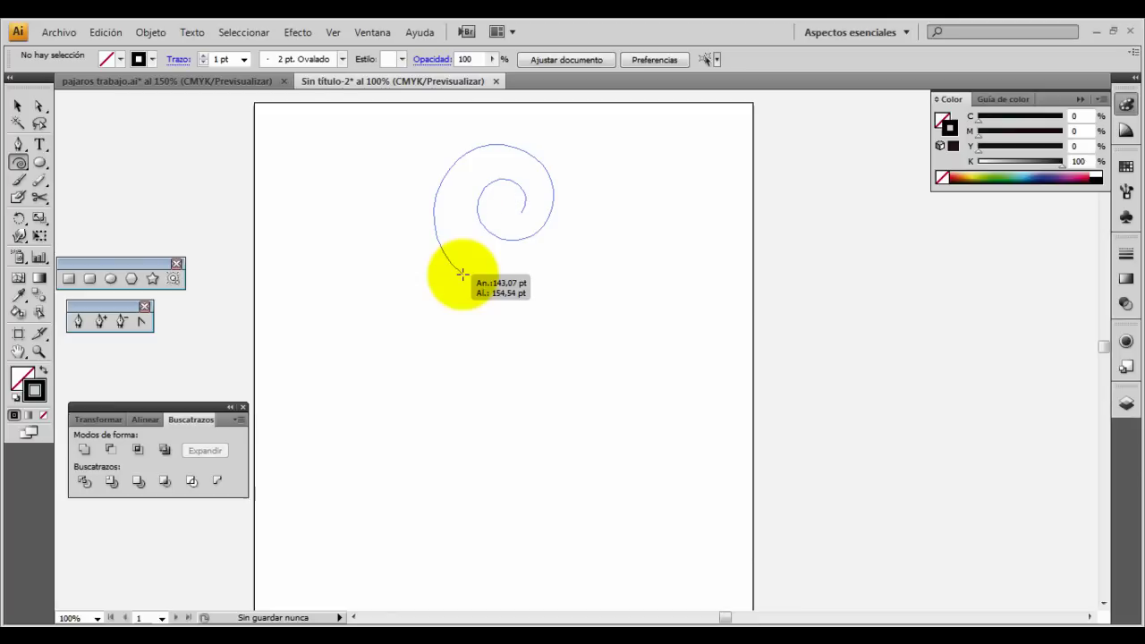
drag(461, 273, 421, 251)
key(Up)
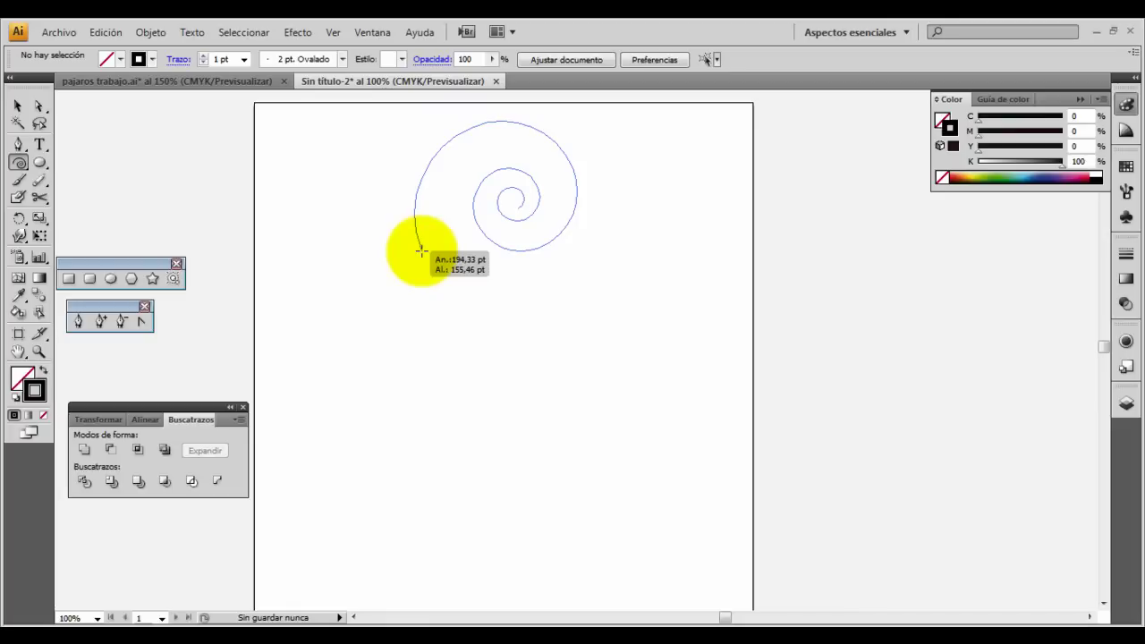
drag(420, 250, 406, 240)
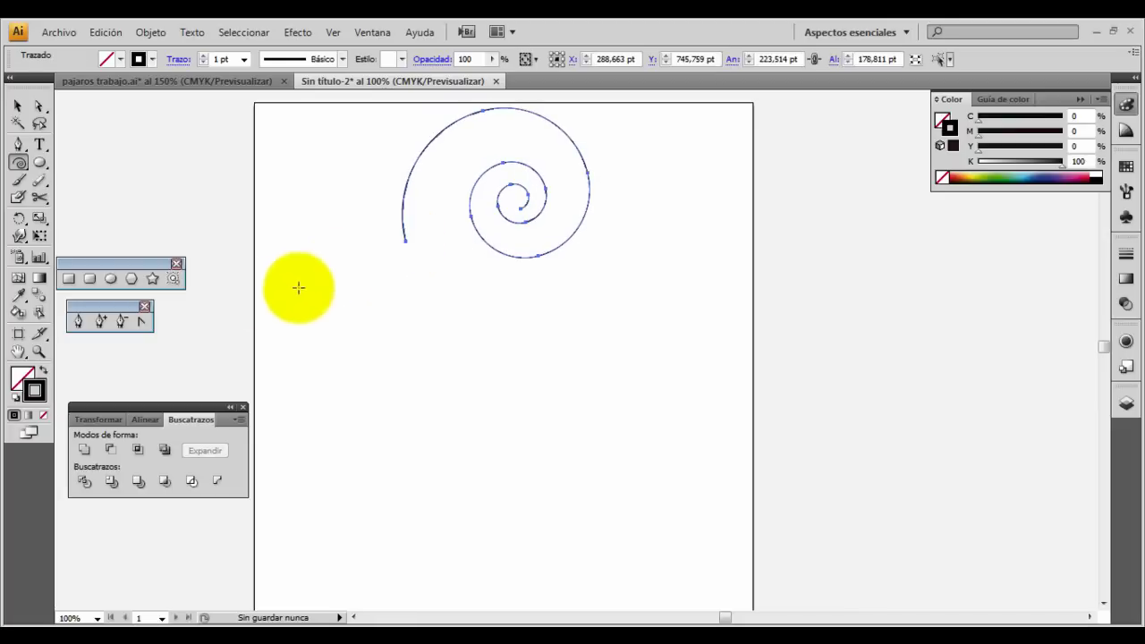
- Duplicate the spiral and scale the copy to about 172.5 × 151.3 pt, nested inside the original
click(20, 108)
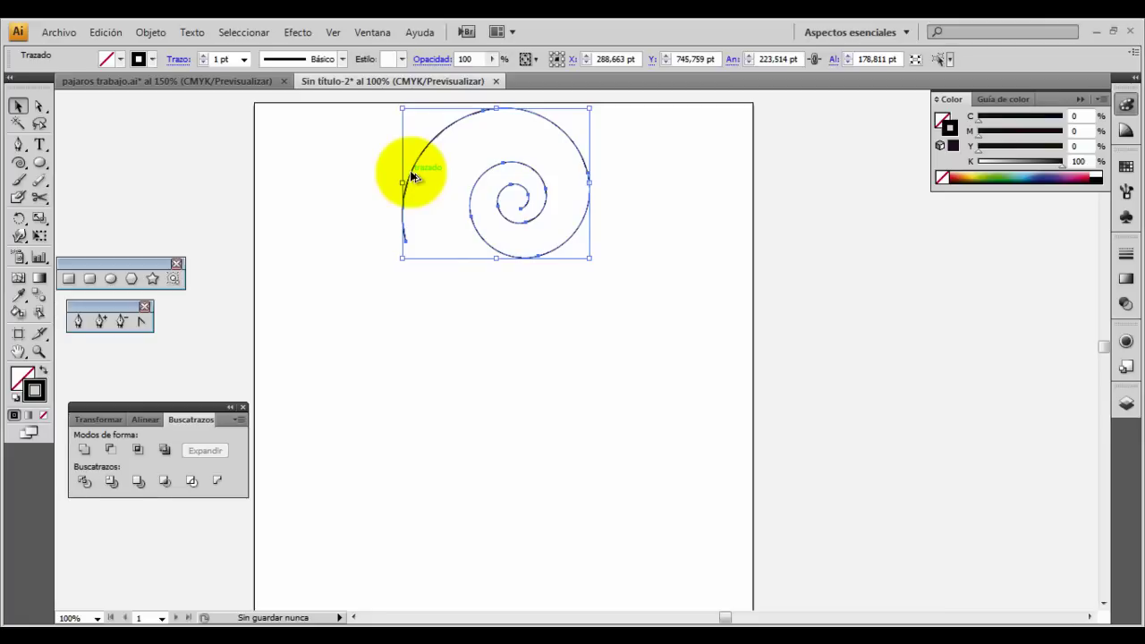
drag(411, 175, 431, 180)
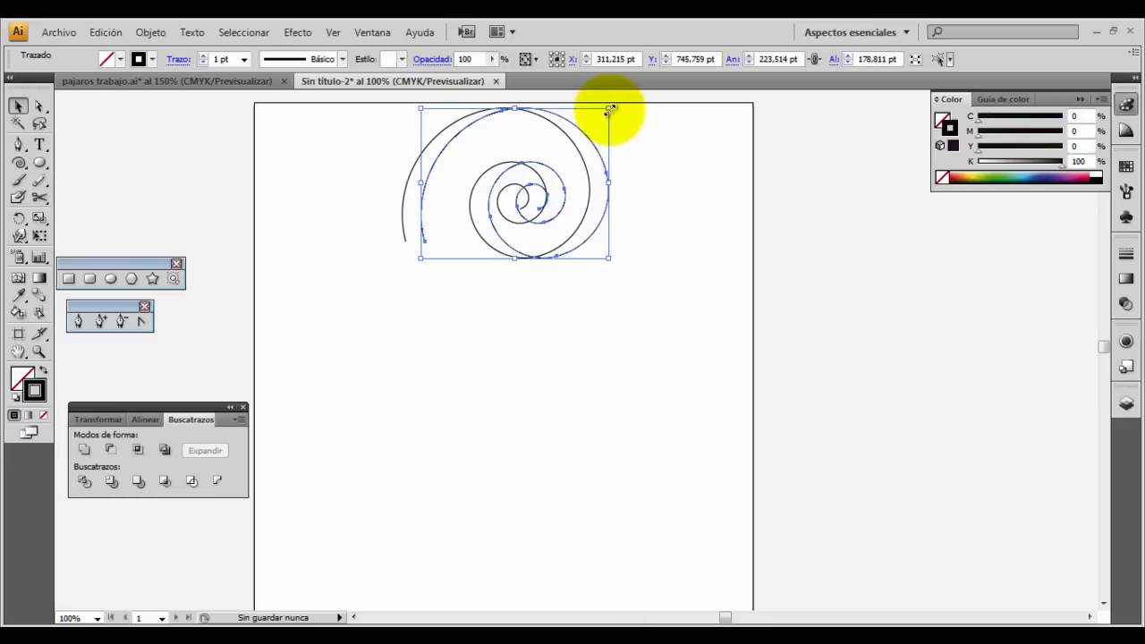
drag(609, 107, 595, 119)
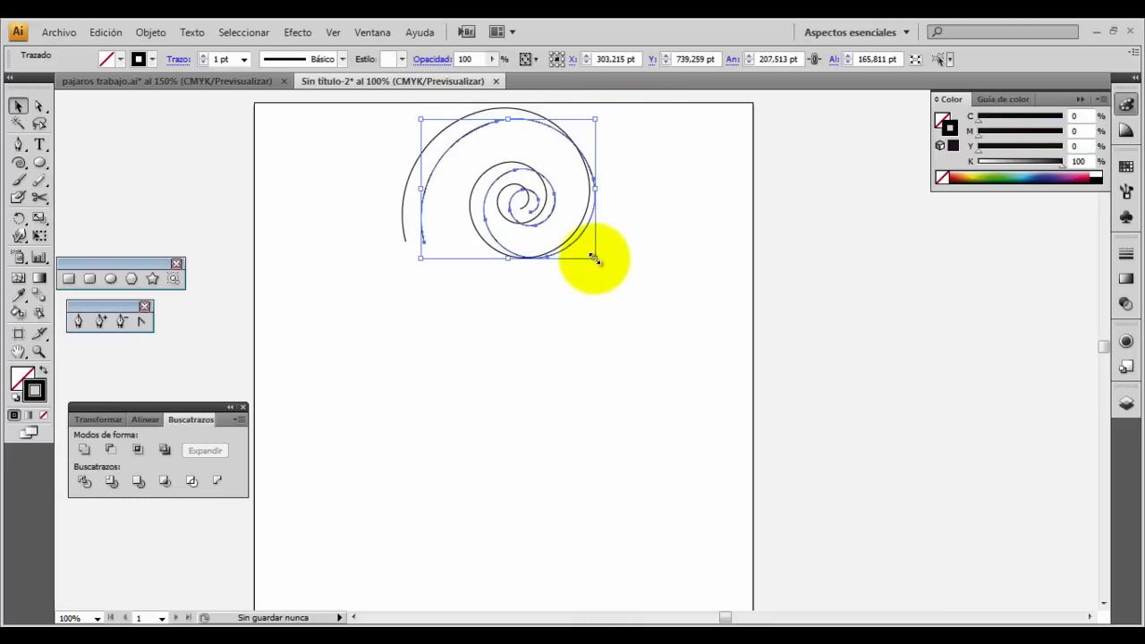
drag(596, 258, 575, 249)
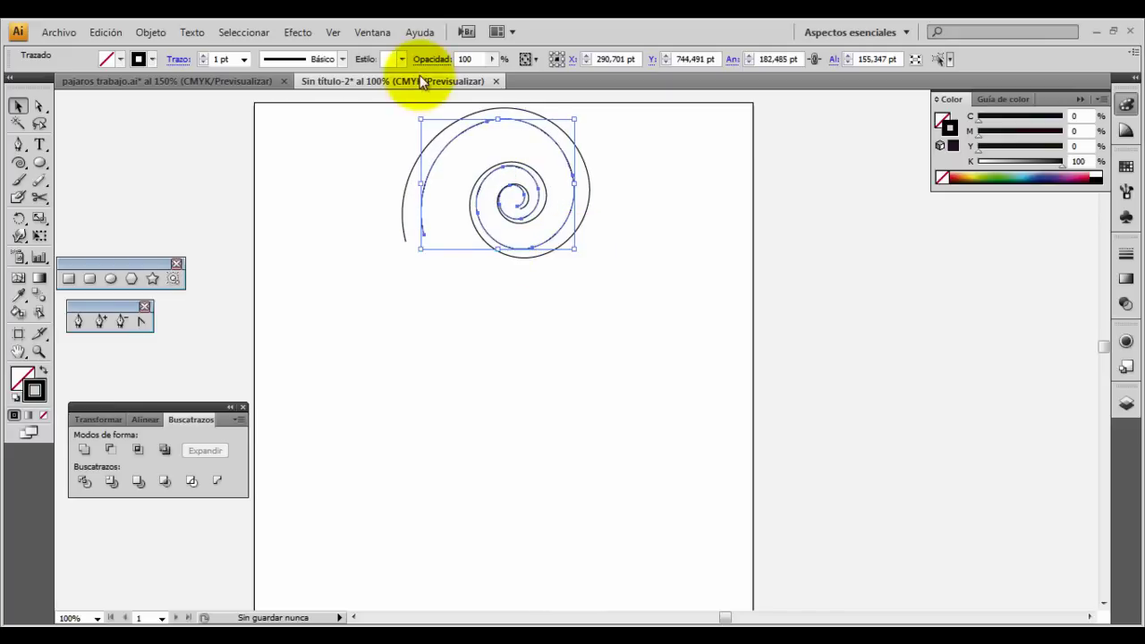
drag(421, 119, 424, 120)
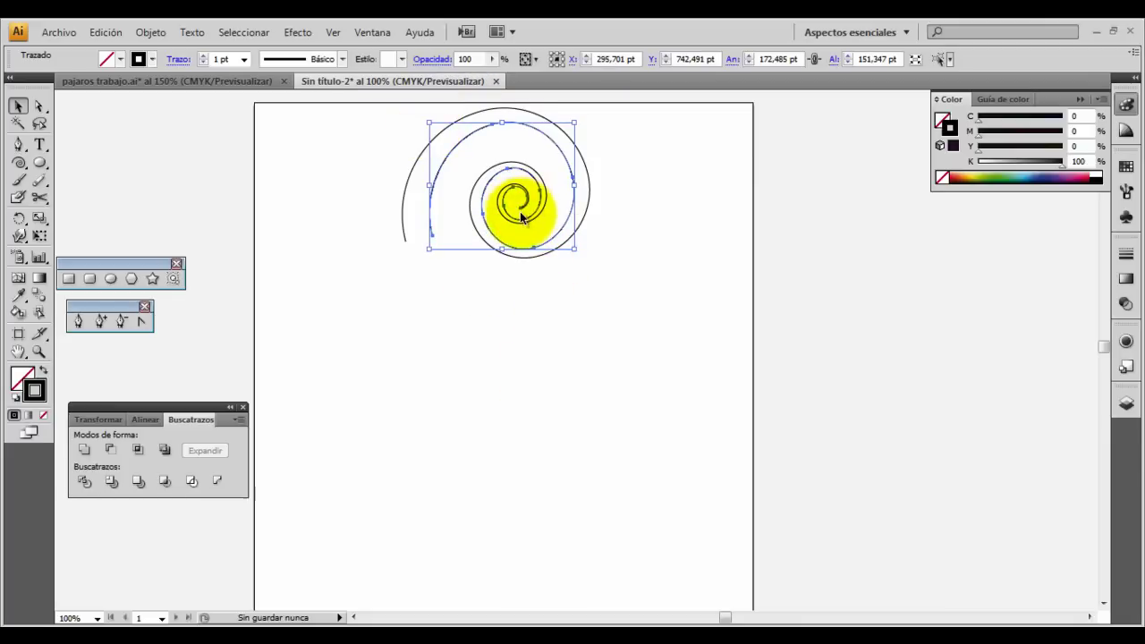
click(530, 325)
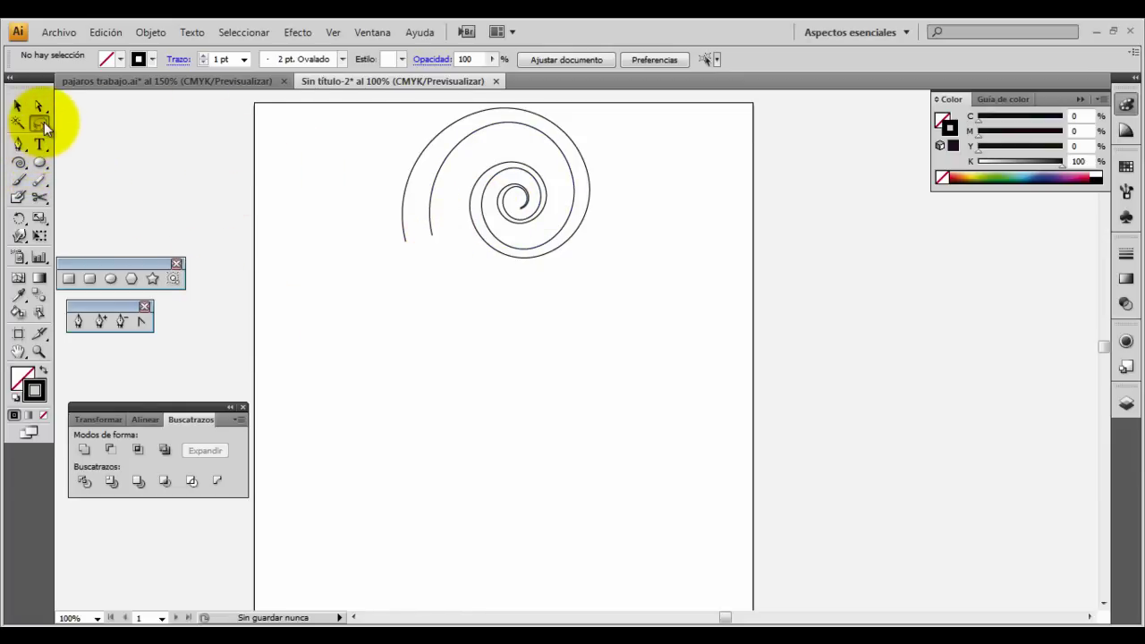
- Lasso both spirals' inner end points and join them with Objeto > Trazado > Unir
click(39, 123)
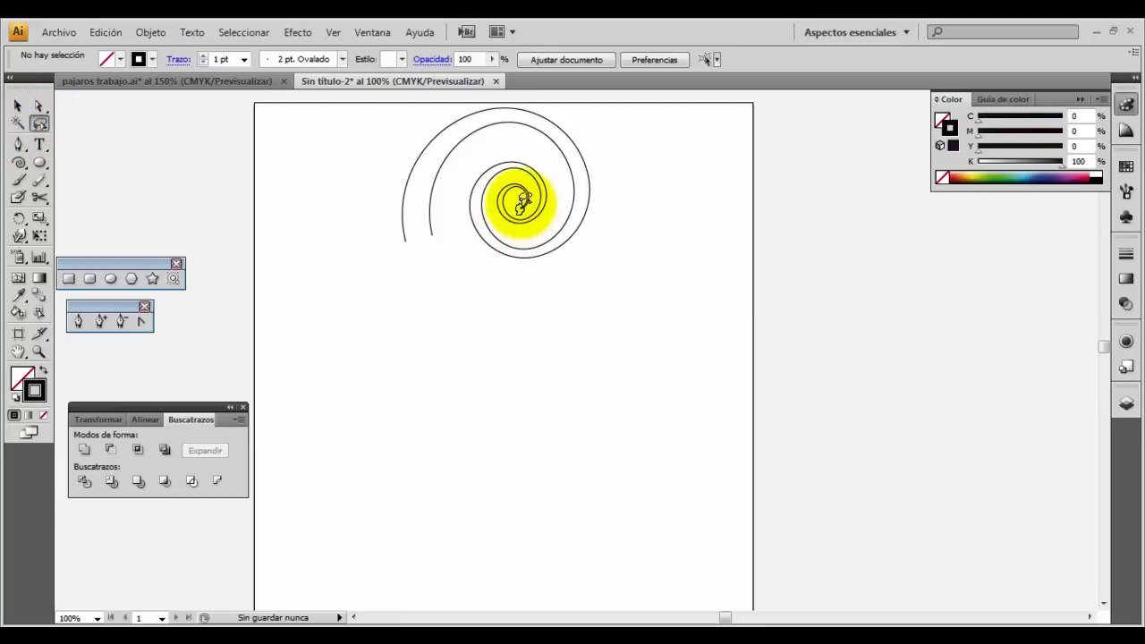
drag(523, 206, 526, 200)
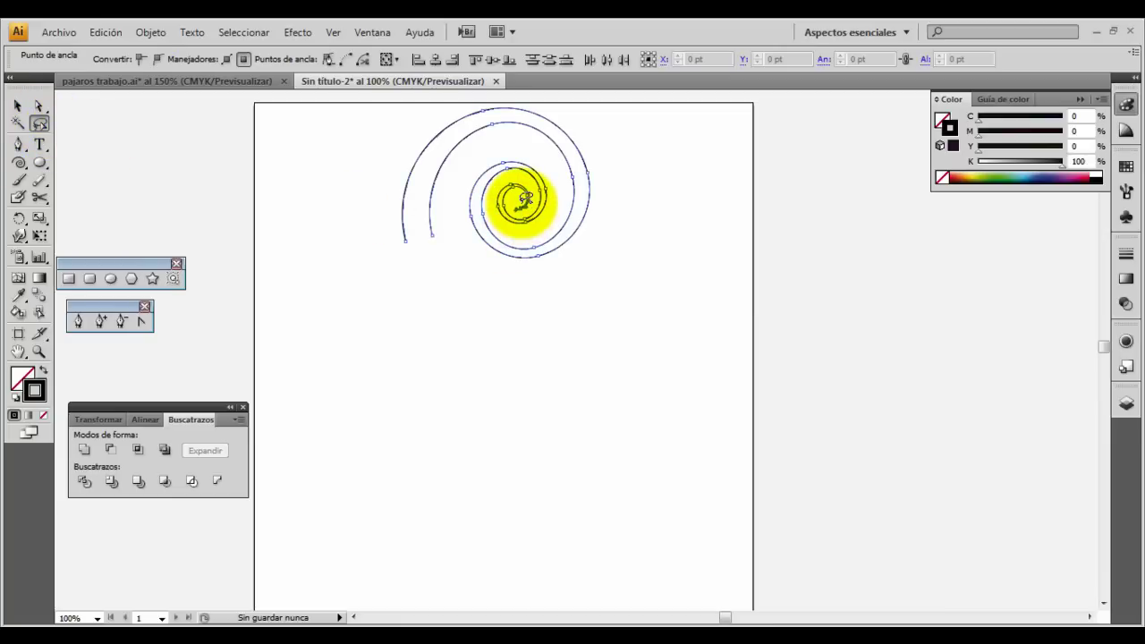
click(159, 33)
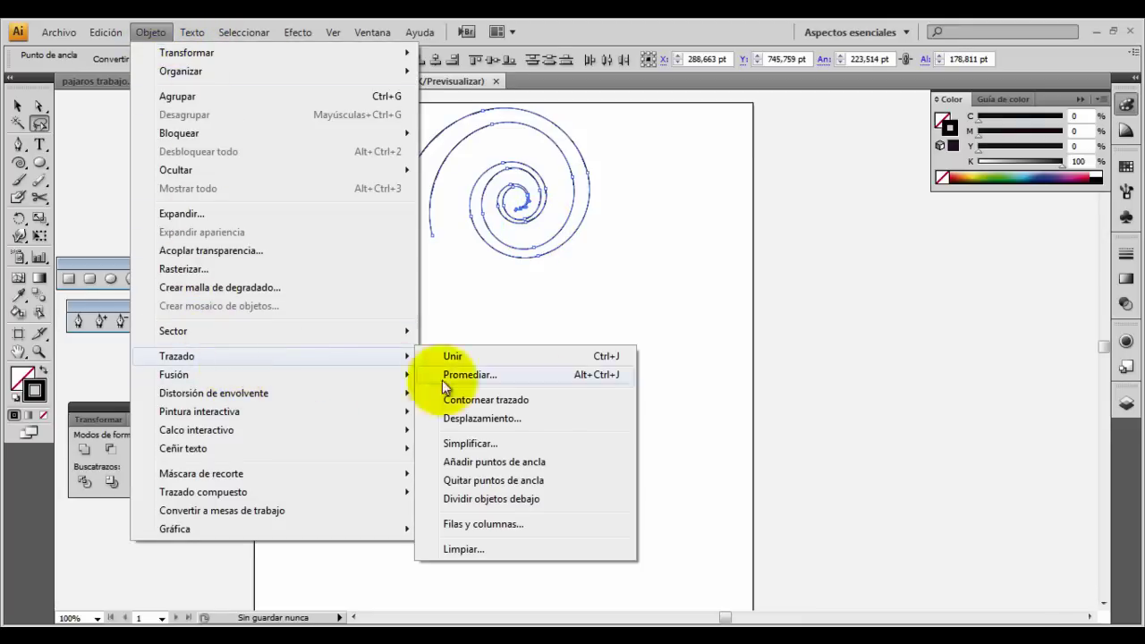
mouse_move(177, 356)
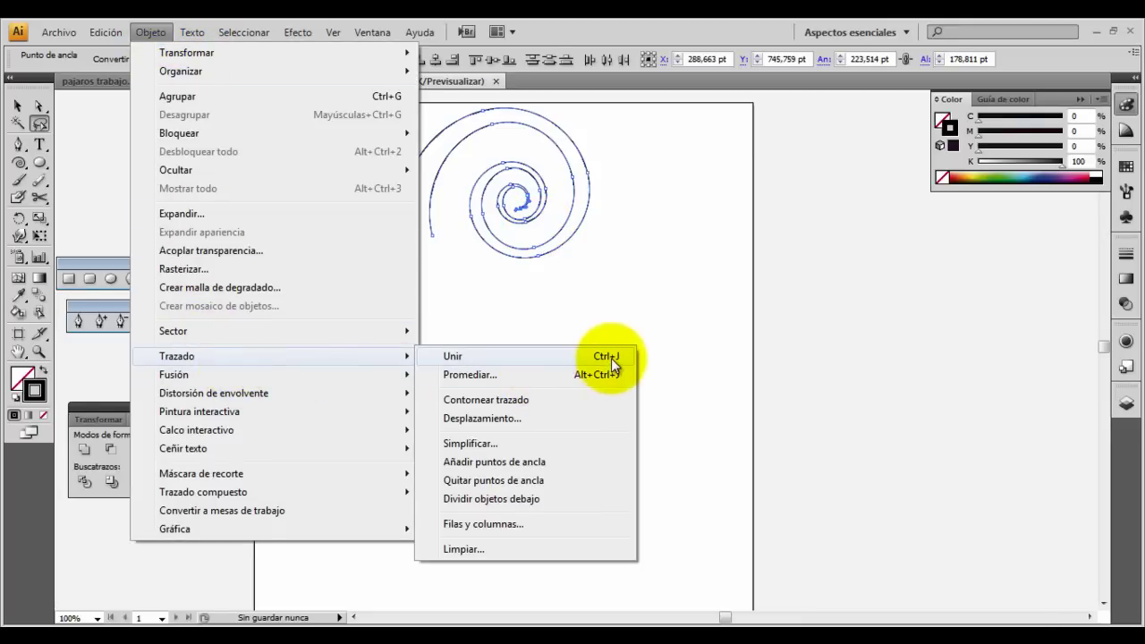
click(473, 356)
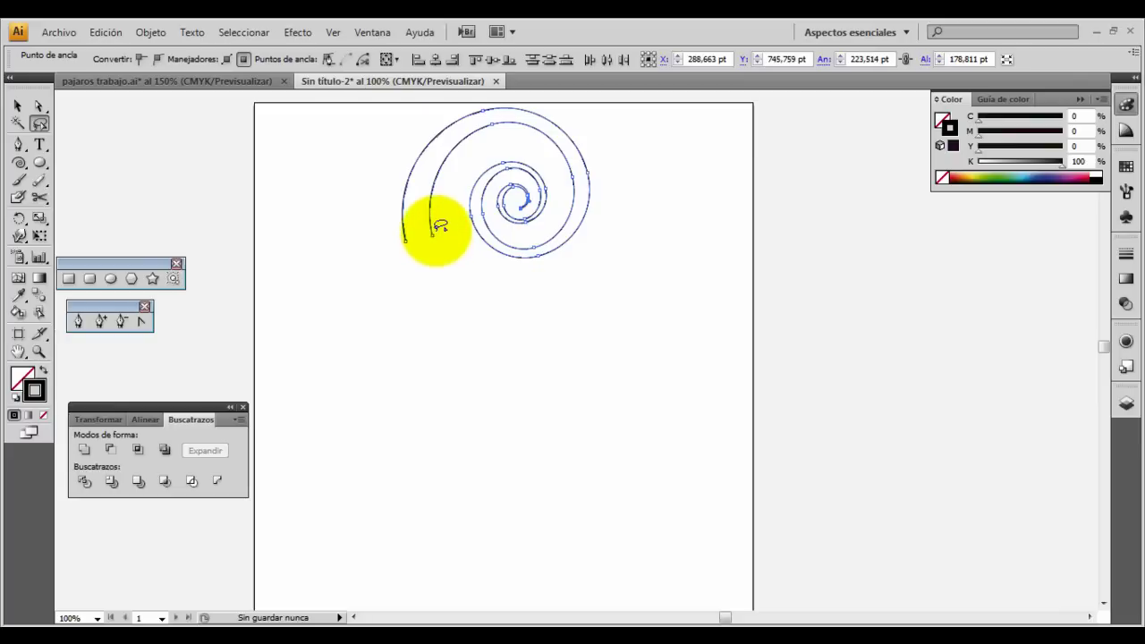
- Join the two outer end points with Ctrl+J, keeping a black outline with no fill
drag(438, 226, 438, 224)
key(ctrl+j)
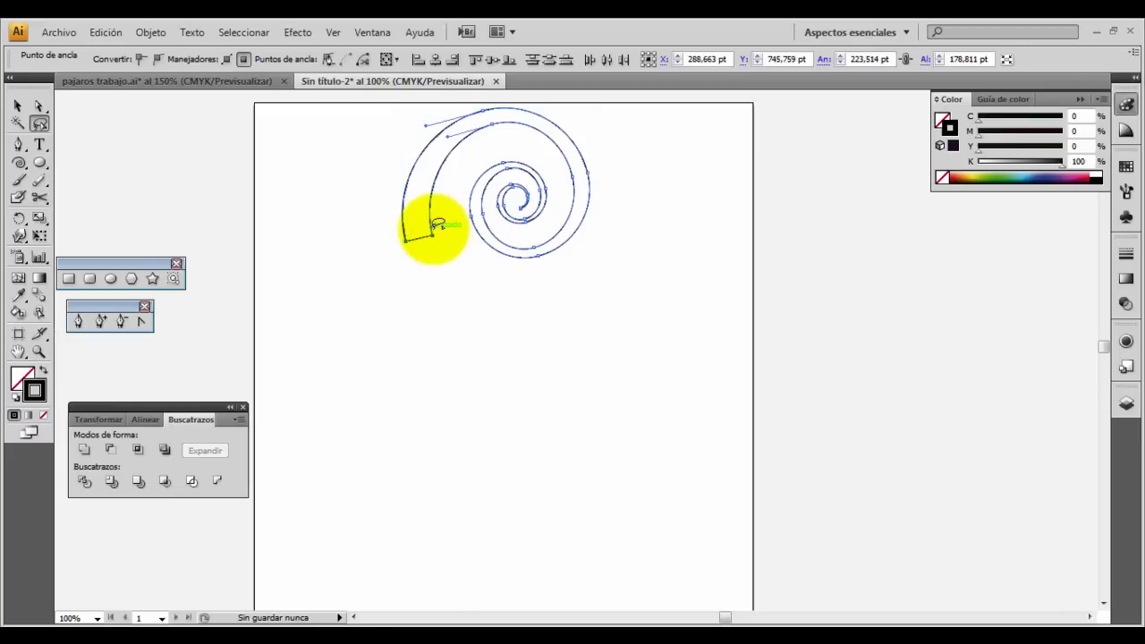
click(45, 373)
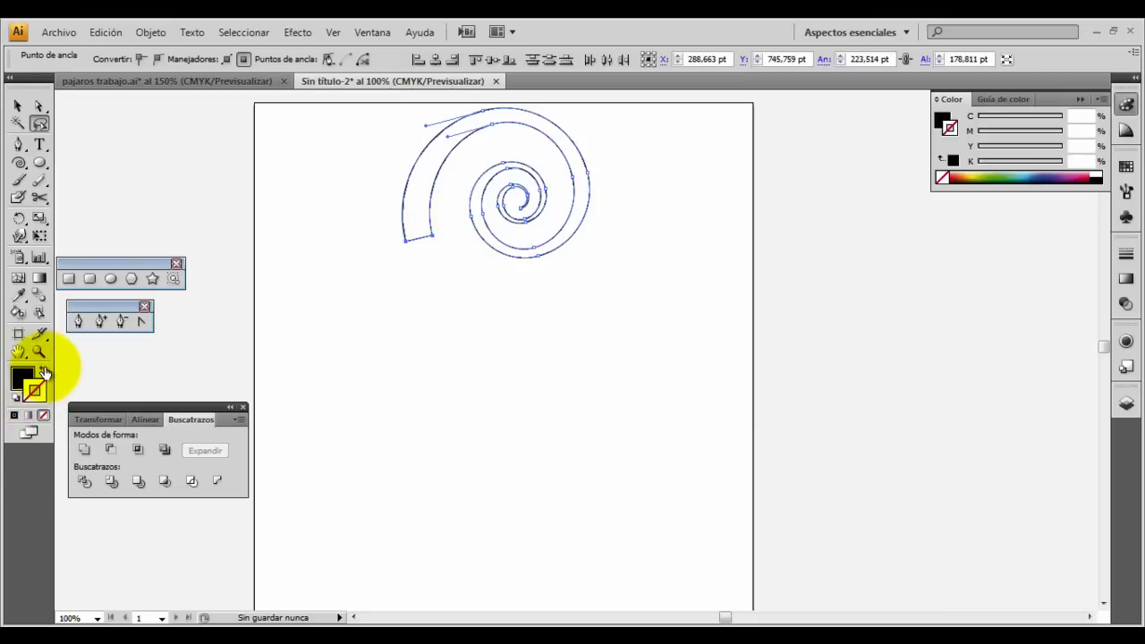
click(45, 372)
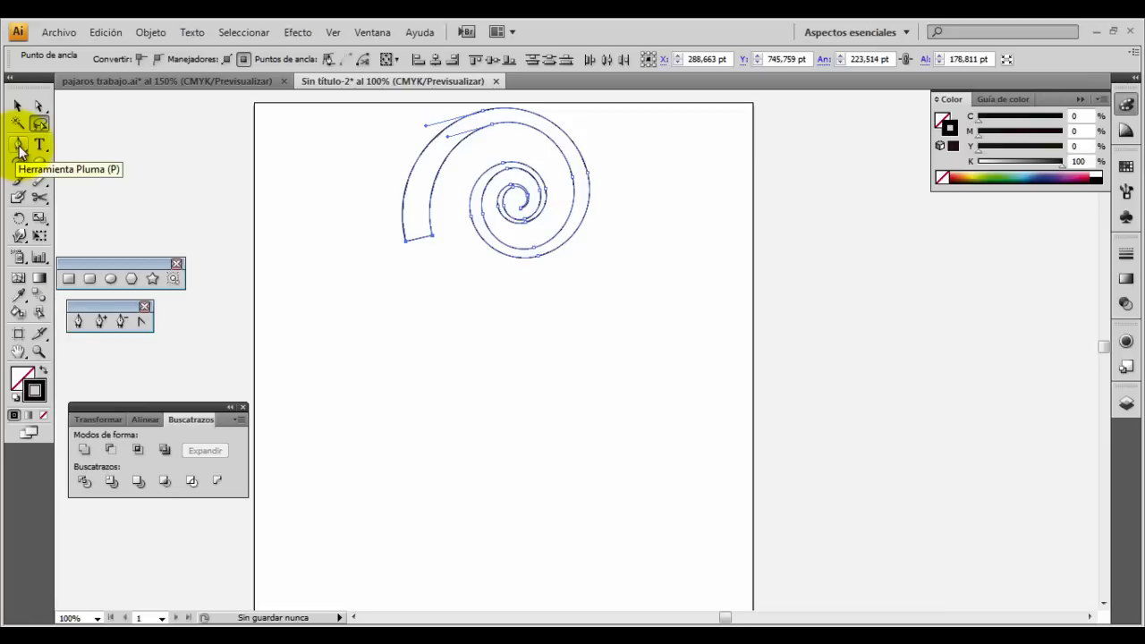
drag(20, 149, 278, 154)
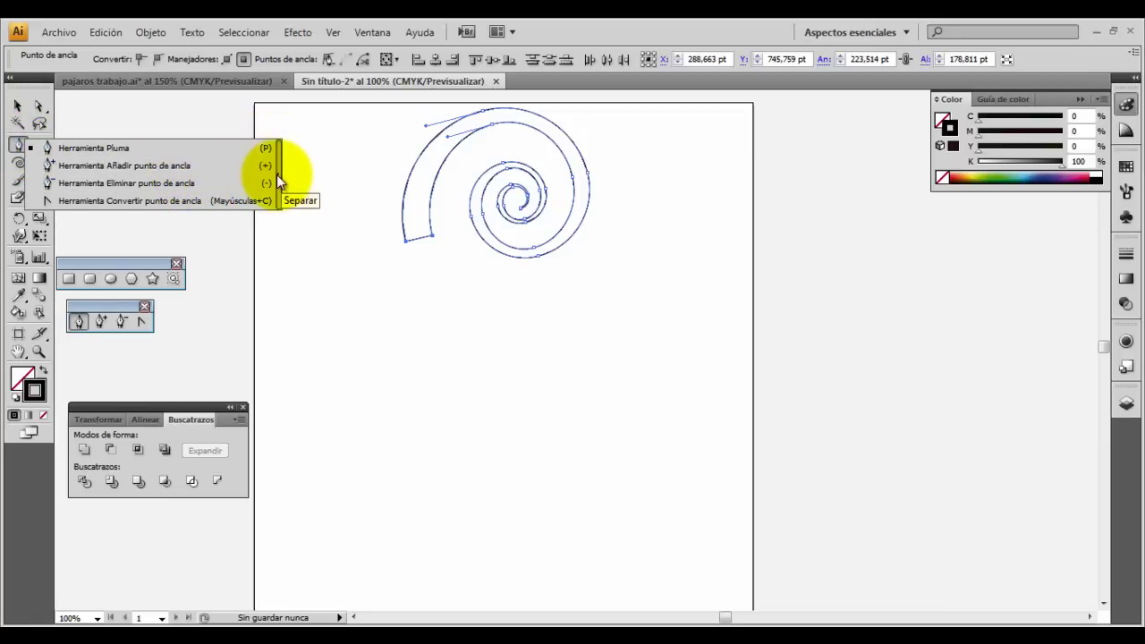
drag(277, 174, 19, 146)
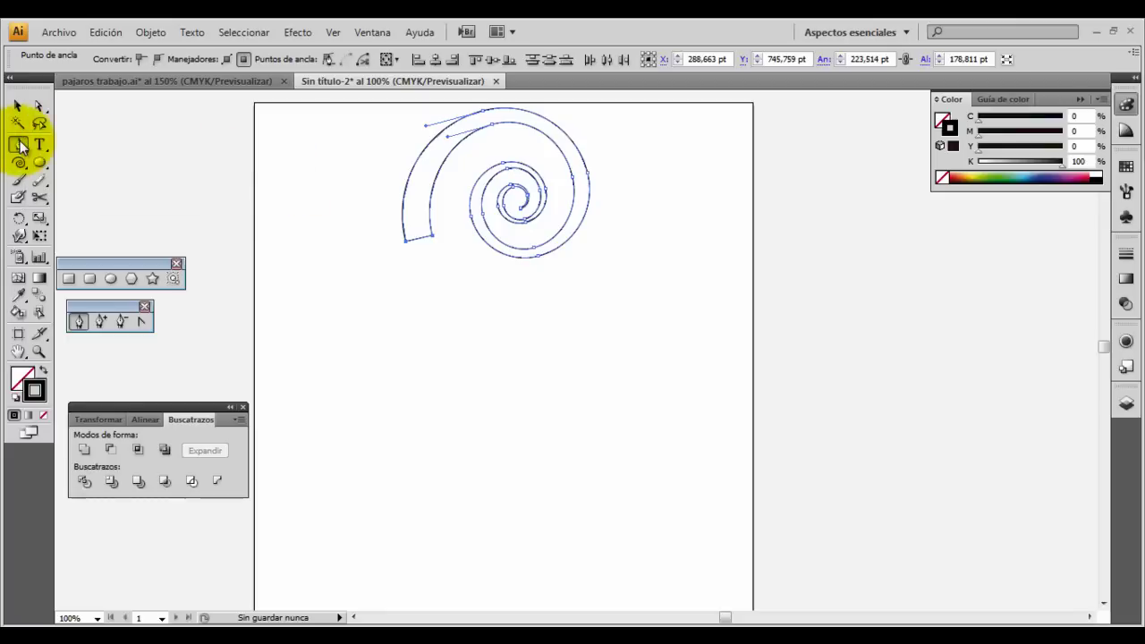
- Add anchor points at the lower end of the spiral band
click(99, 321)
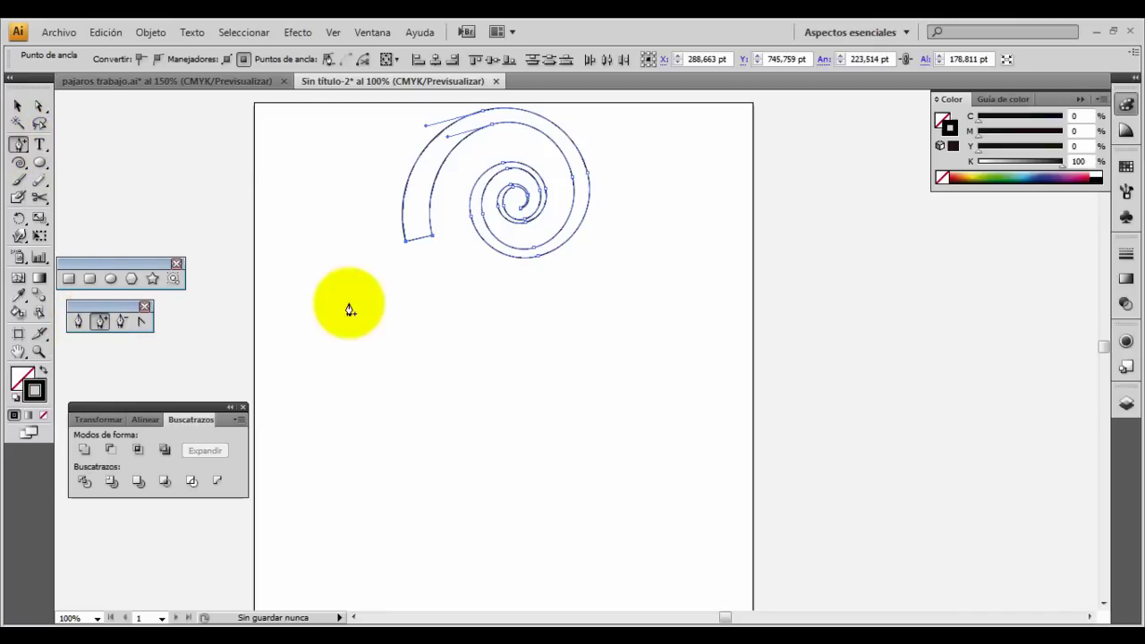
click(405, 238)
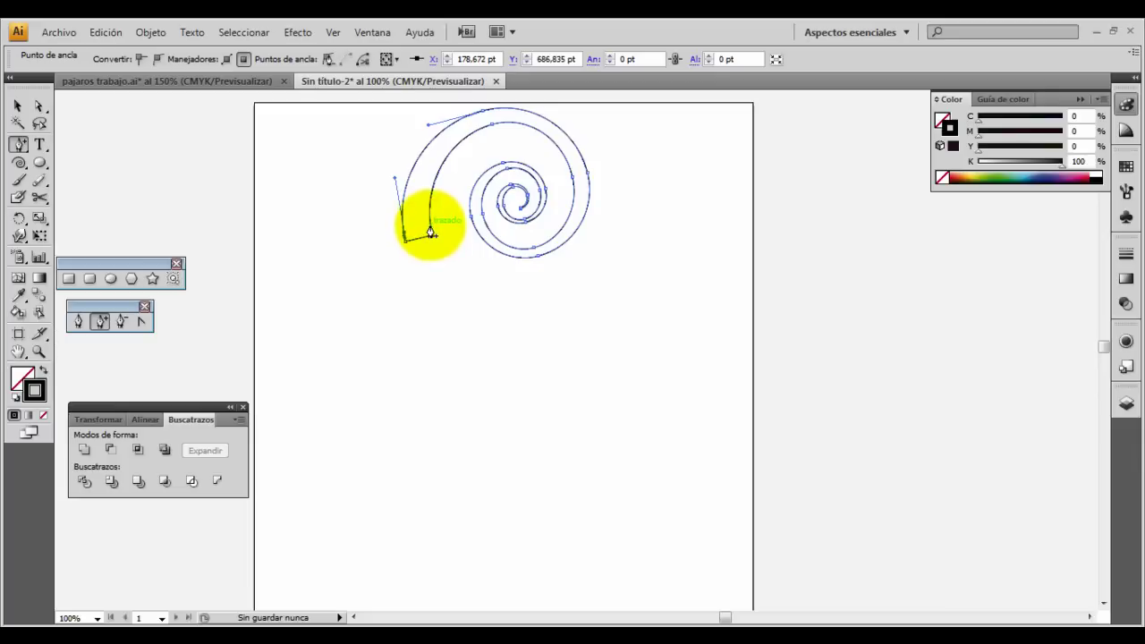
click(431, 233)
click(39, 126)
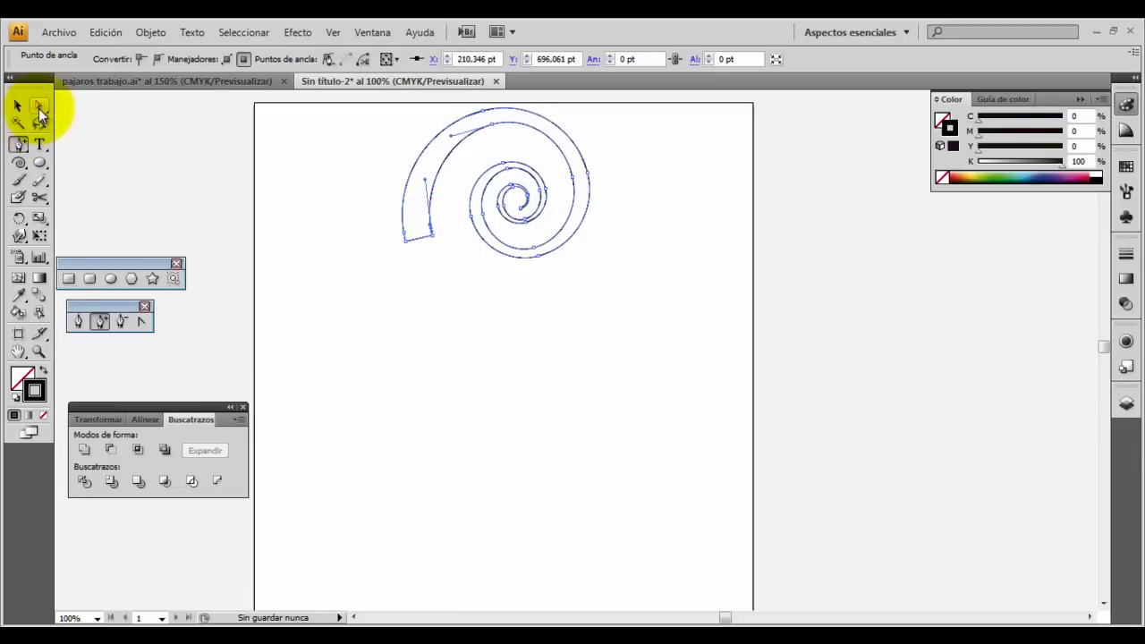
- Drag the lower anchors down to the page bottom, forming a trunk that widens at the base
click(37, 108)
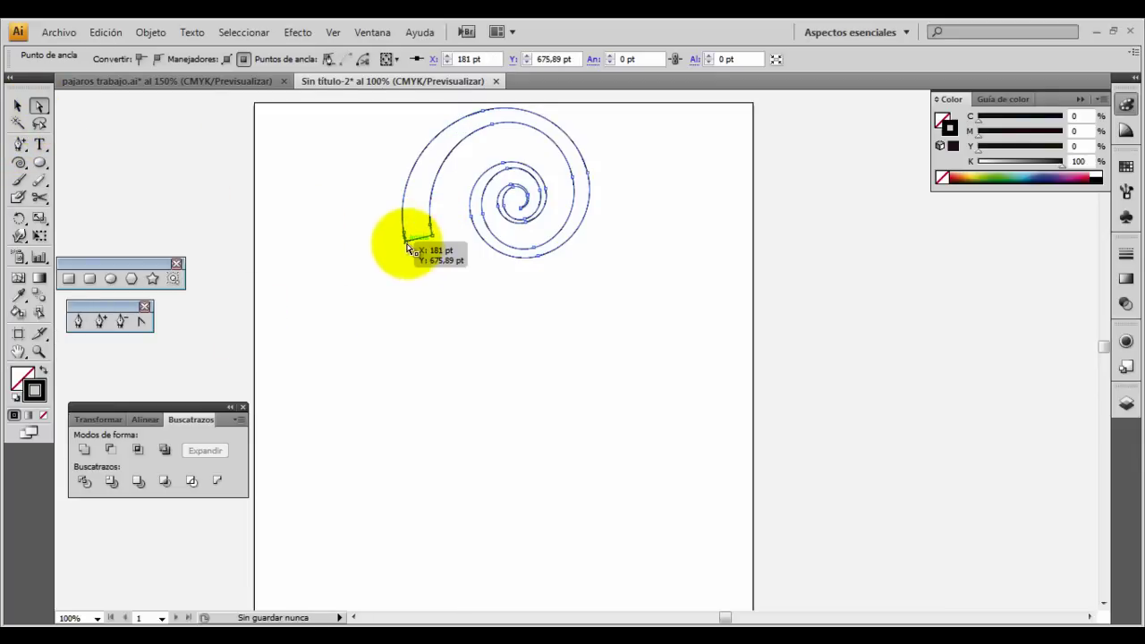
drag(408, 247, 424, 598)
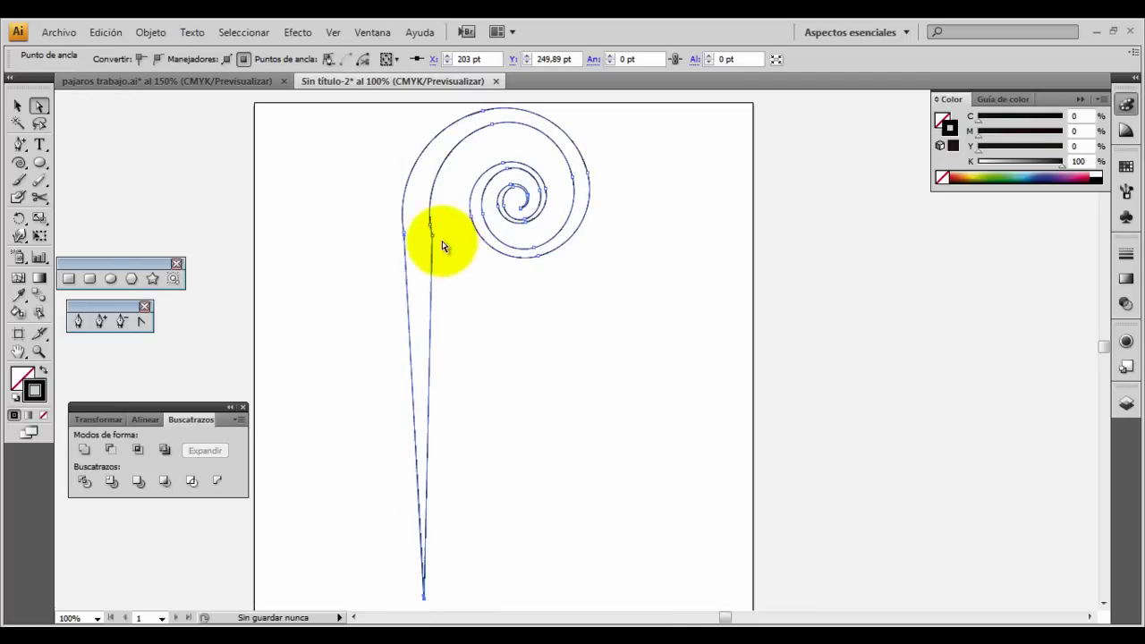
drag(436, 240, 438, 597)
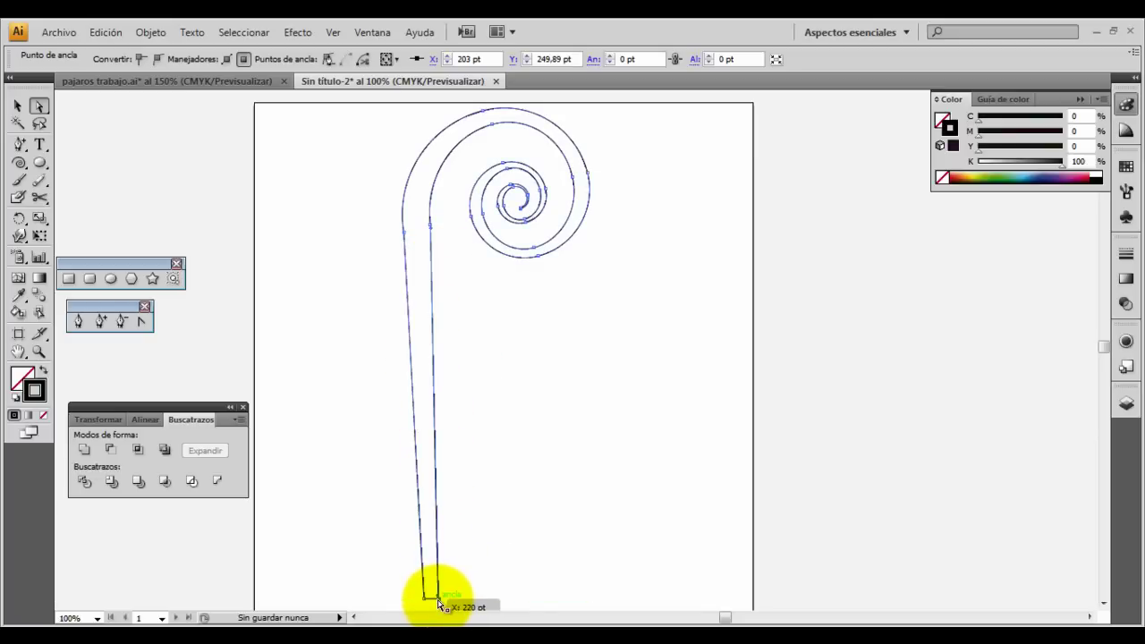
drag(430, 232, 419, 231)
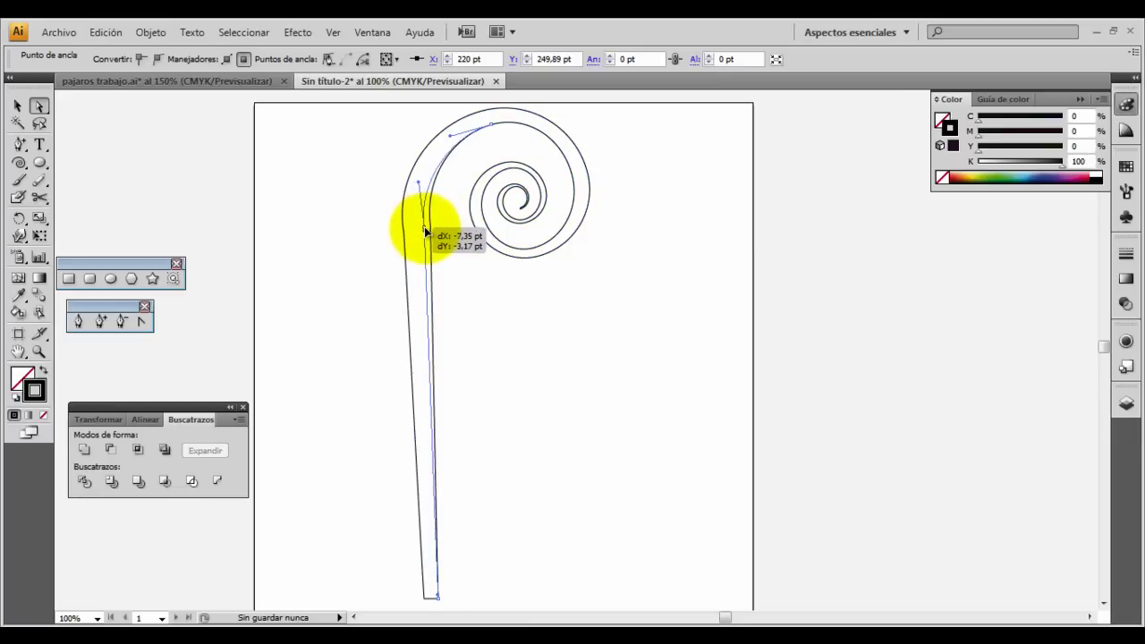
drag(419, 231, 420, 229)
drag(424, 597, 404, 607)
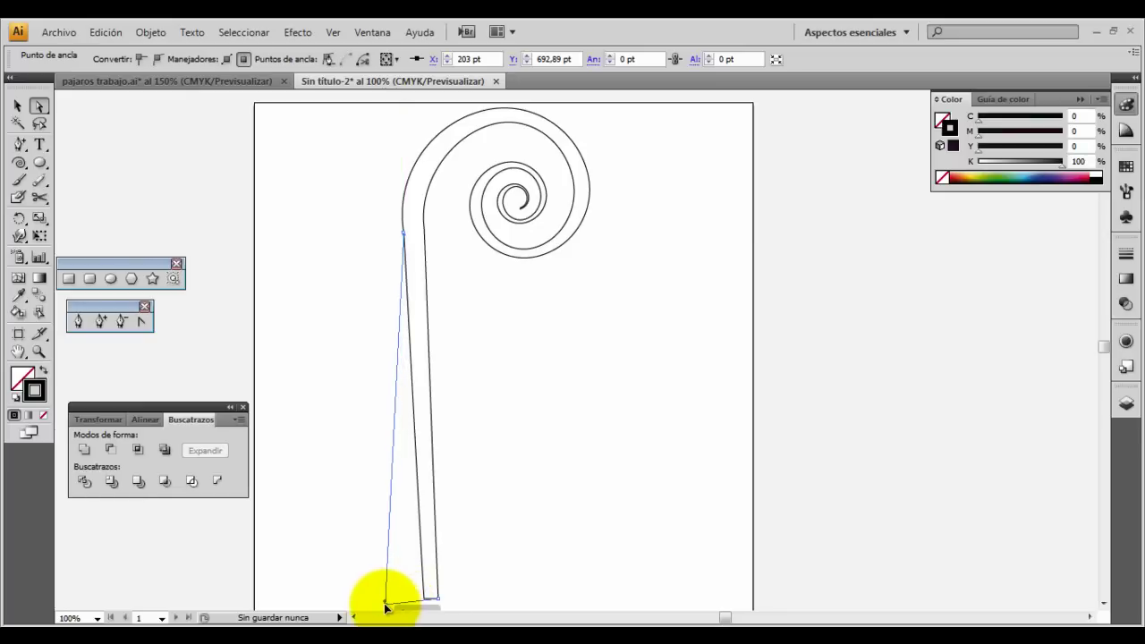
drag(385, 605, 441, 604)
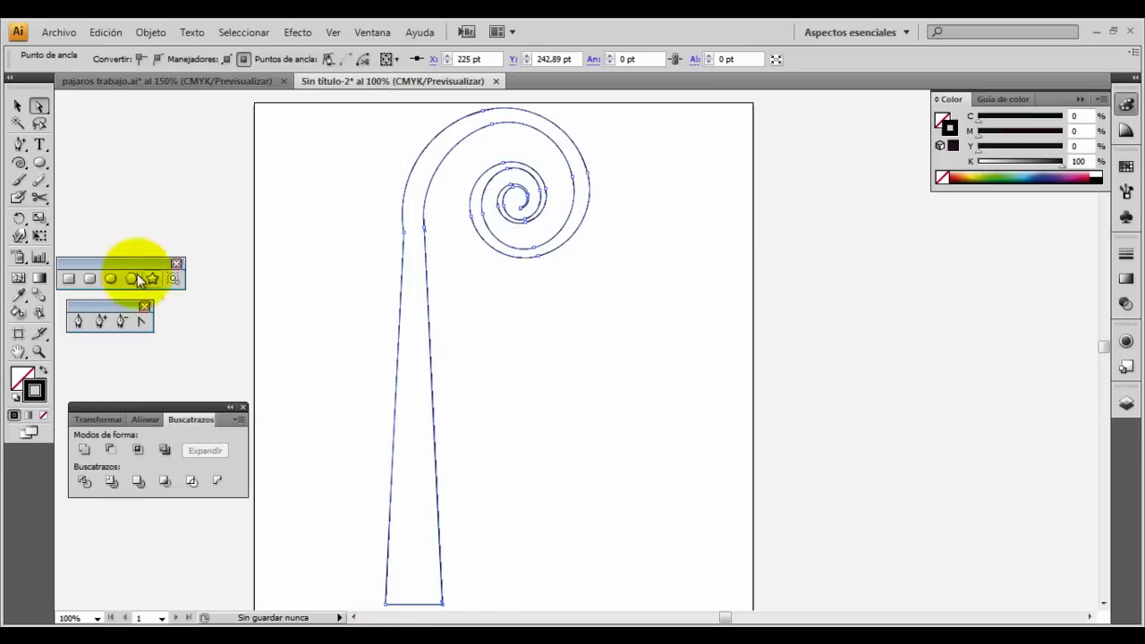
- Add two anchors on each trunk edge and shift them to make the trunk wavy
click(100, 321)
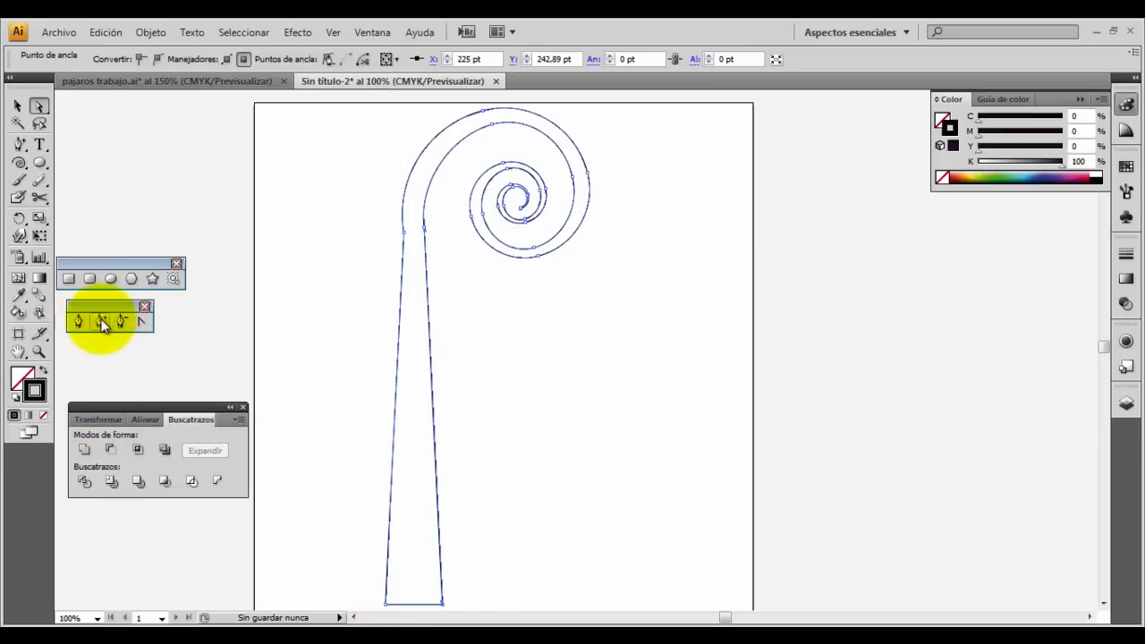
click(394, 425)
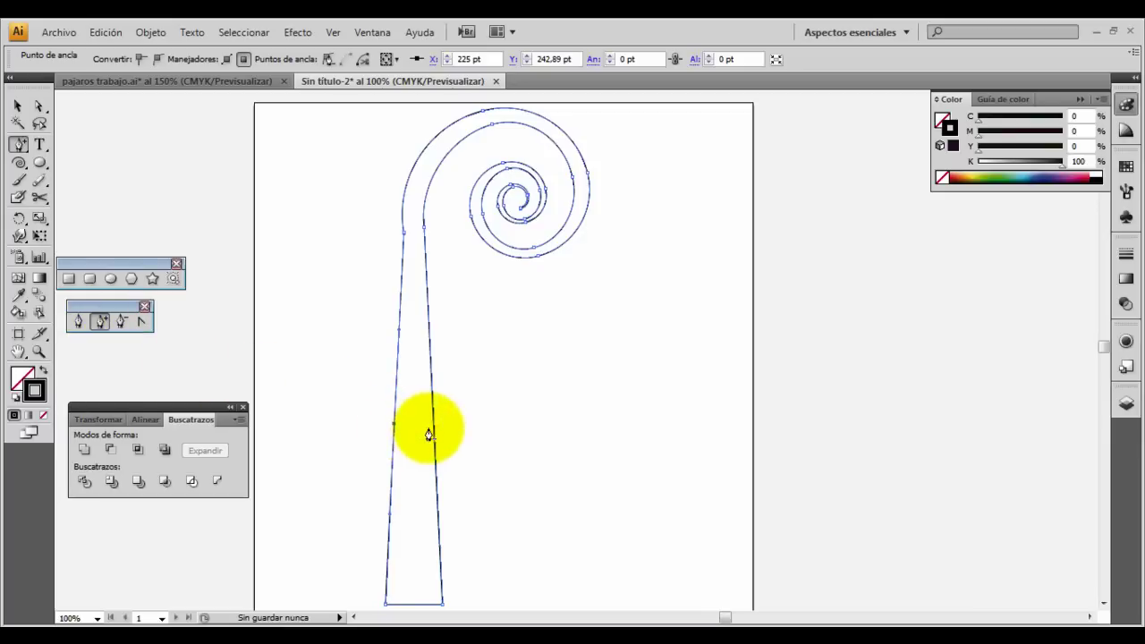
click(434, 428)
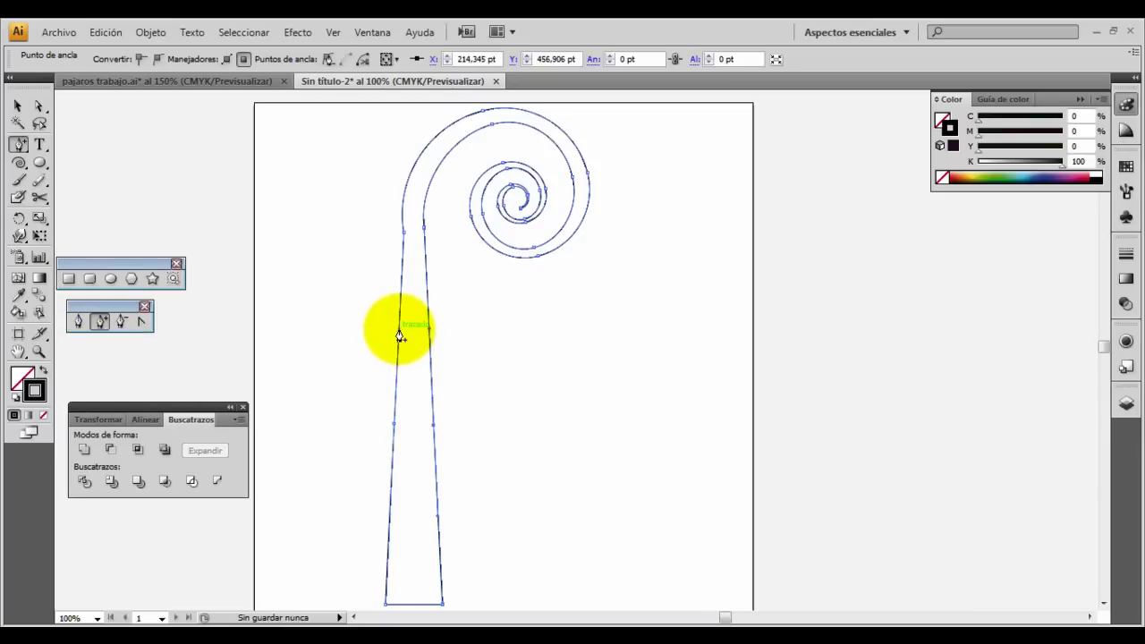
click(400, 333)
click(430, 333)
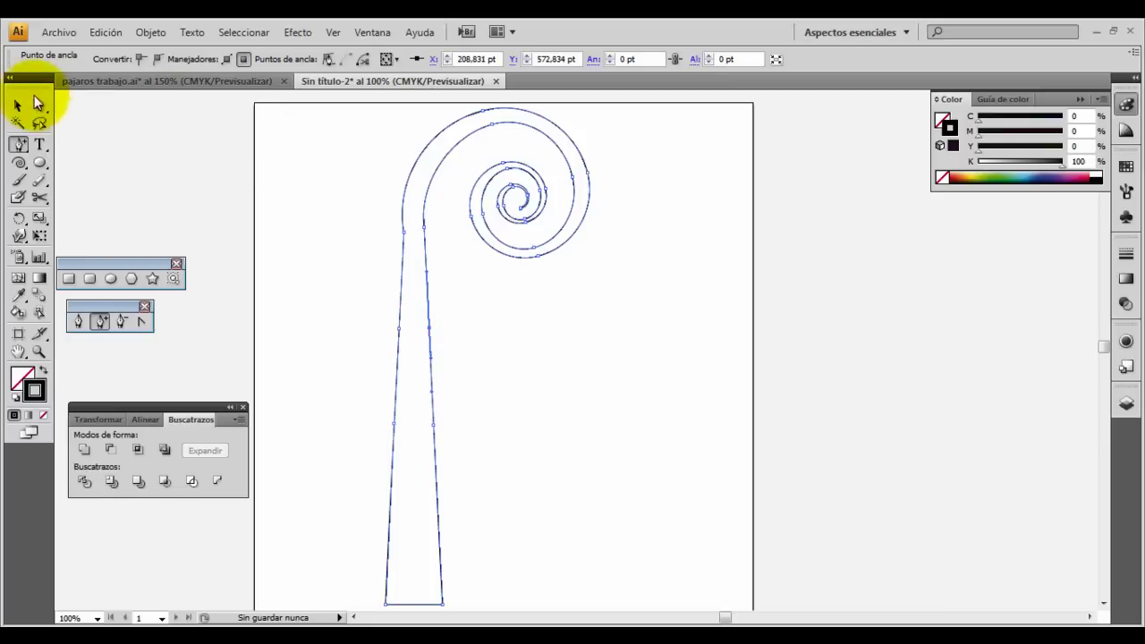
click(37, 106)
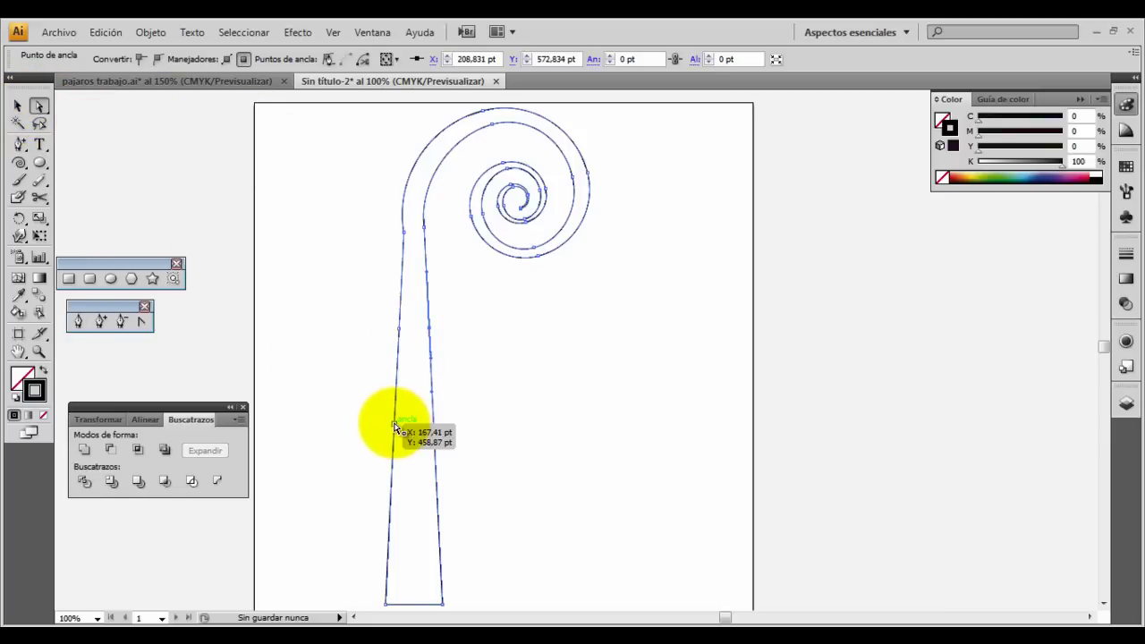
mouse_move(394, 428)
mouse_down()
mouse_move(377, 430)
mouse_move(413, 426)
mouse_up()
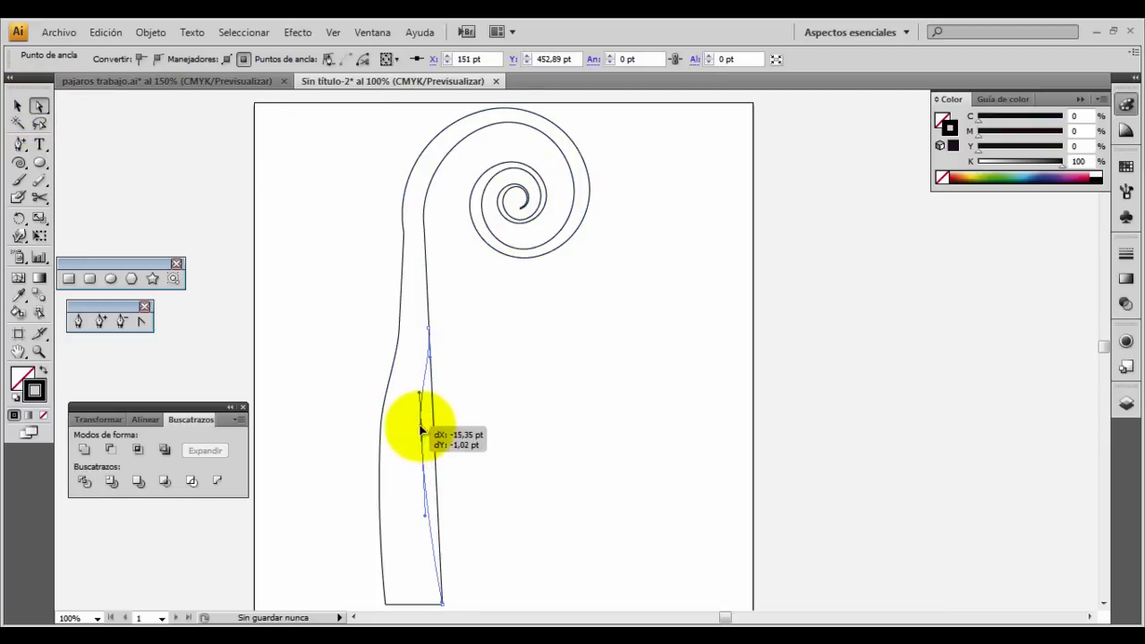
mouse_move(431, 333)
mouse_down()
mouse_move(447, 329)
mouse_move(415, 331)
mouse_up()
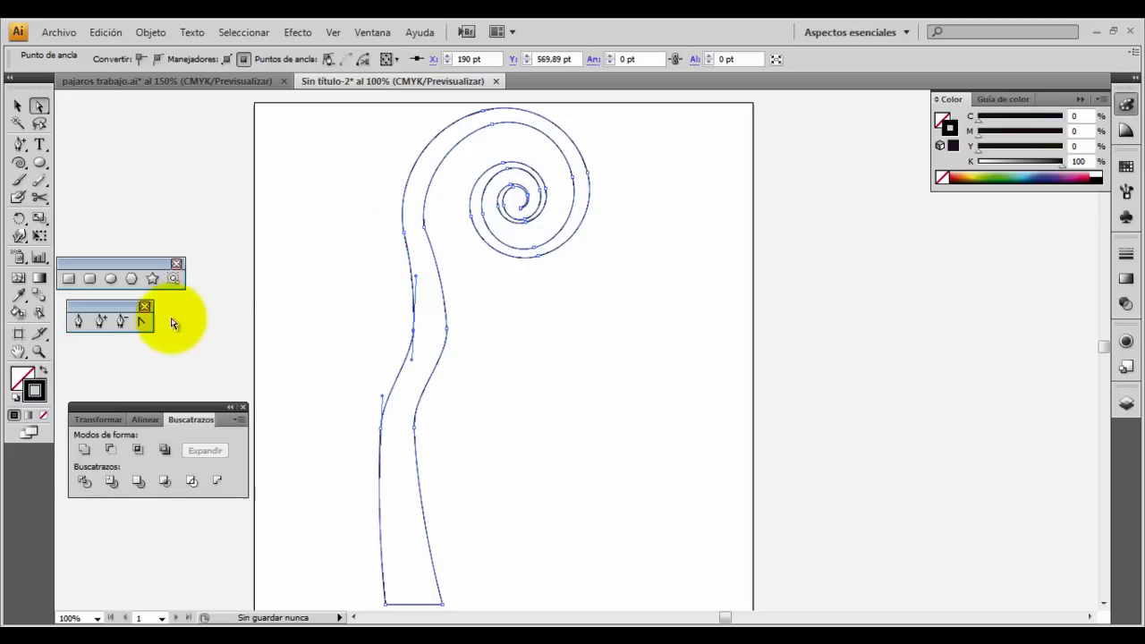
- Convert the trunk-spiral junction anchor and pull out handles to smooth that curve
click(408, 235)
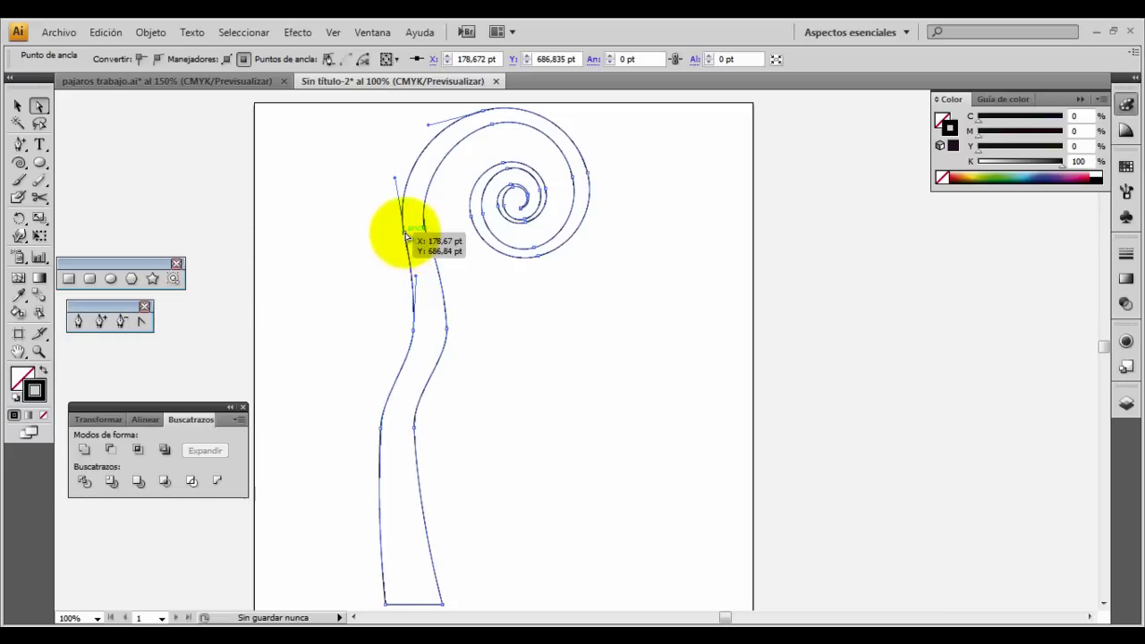
click(142, 320)
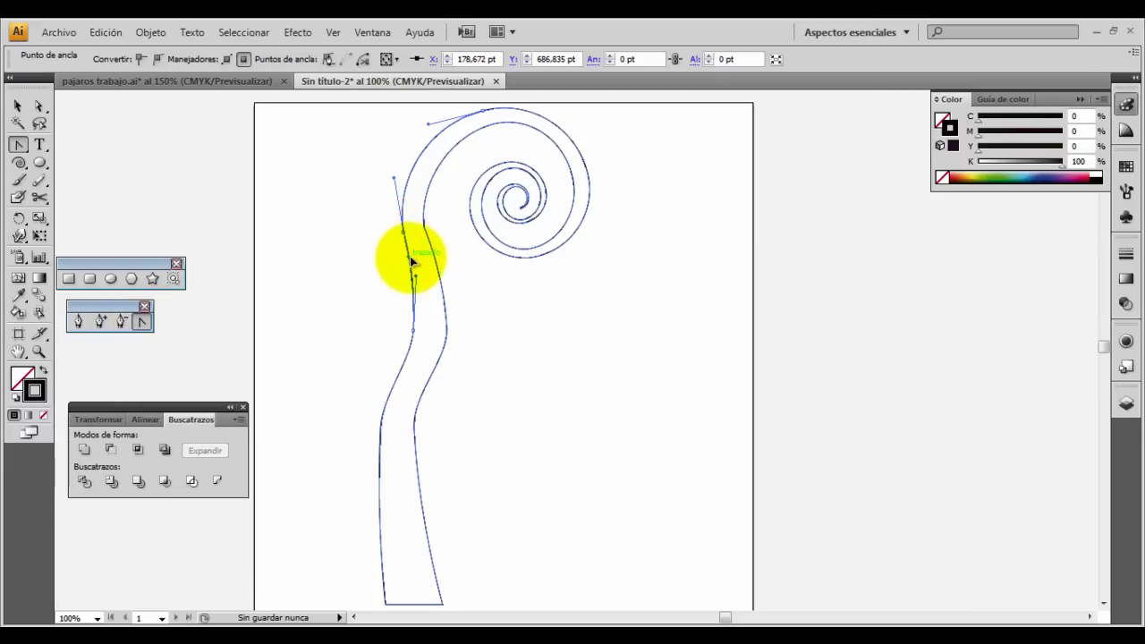
click(414, 270)
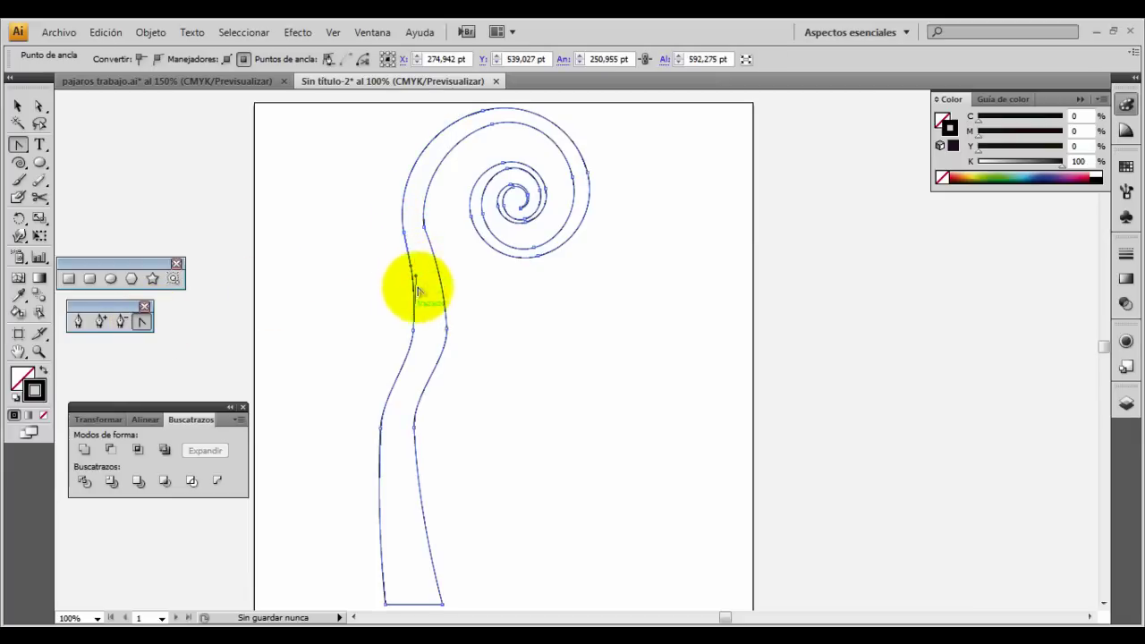
mouse_move(425, 231)
mouse_down()
mouse_move(412, 218)
mouse_move(416, 189)
mouse_up()
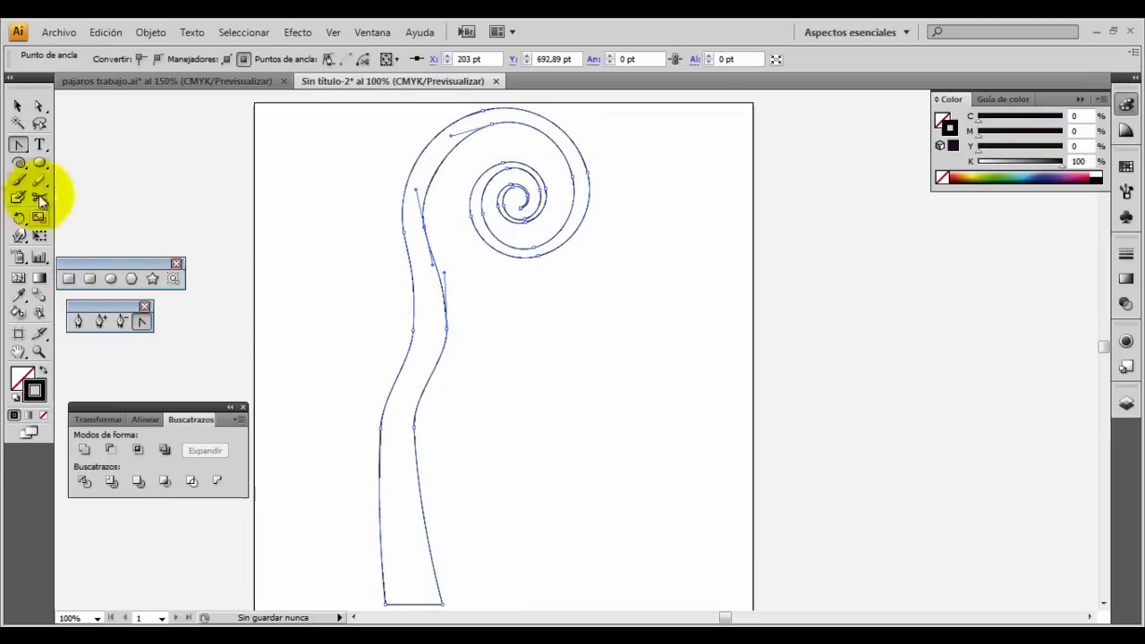
click(18, 105)
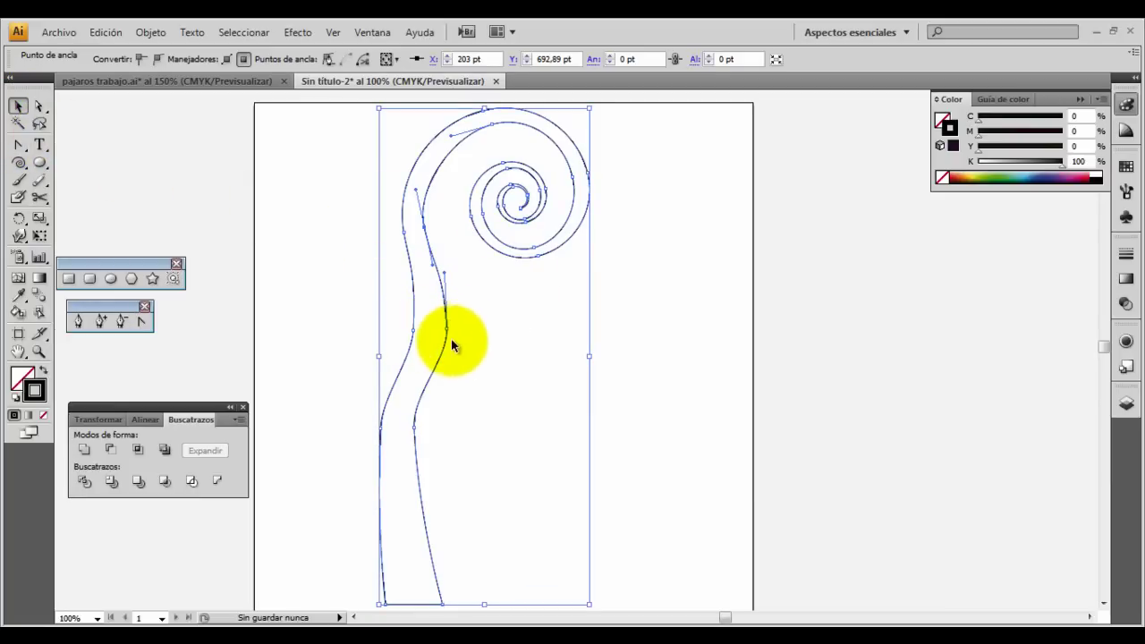
- Compare with the reference artwork, then swap to a solid black fill with no outline
click(202, 81)
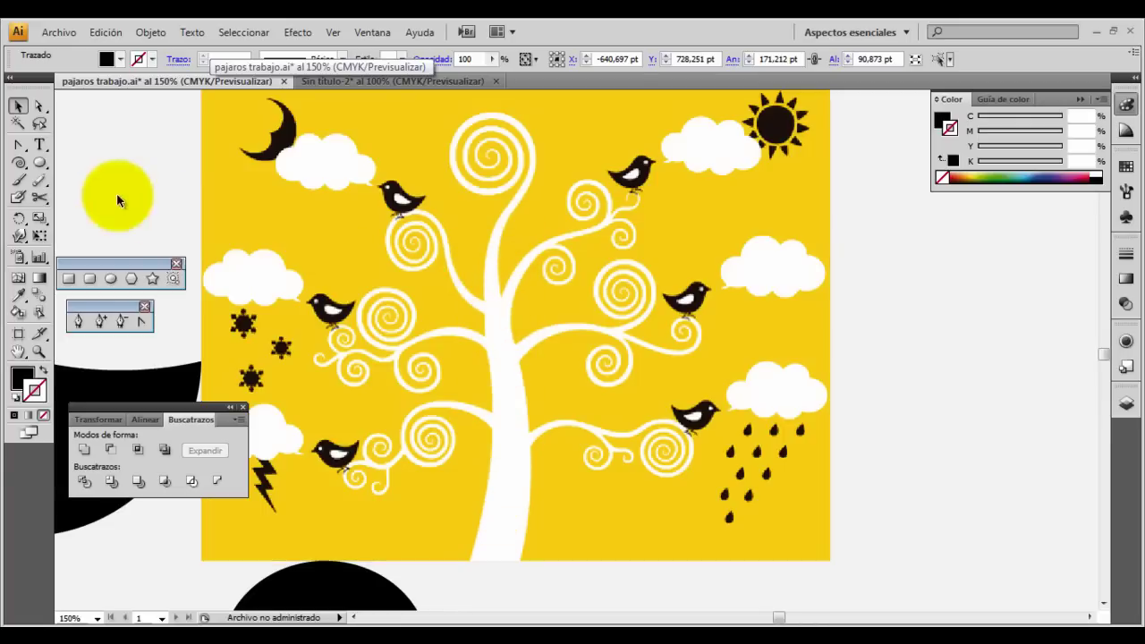
click(352, 79)
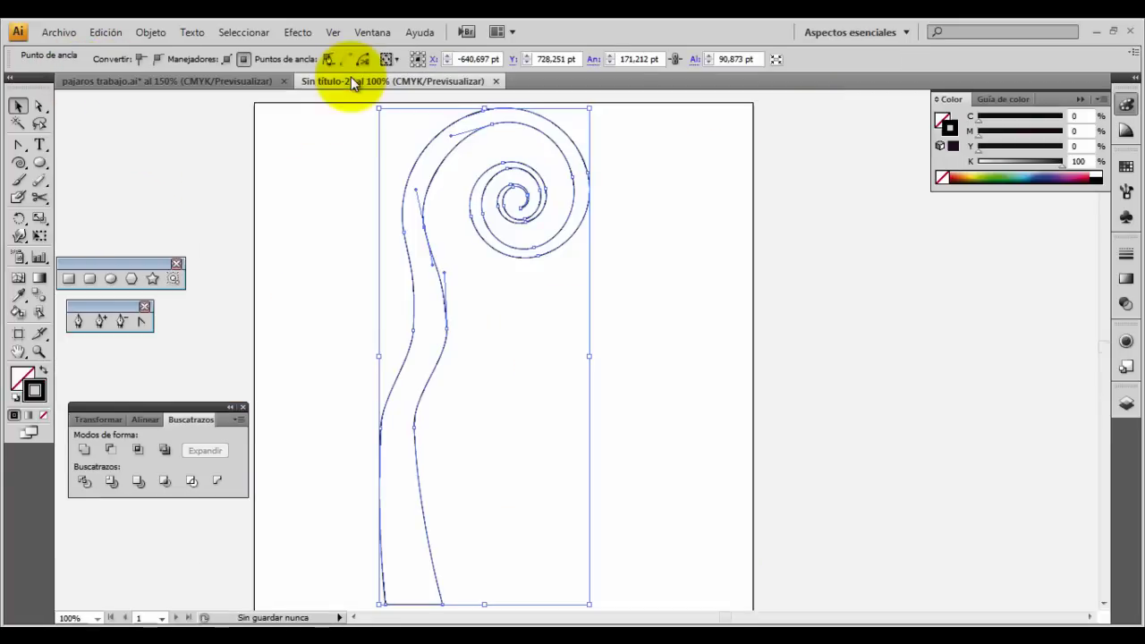
click(43, 371)
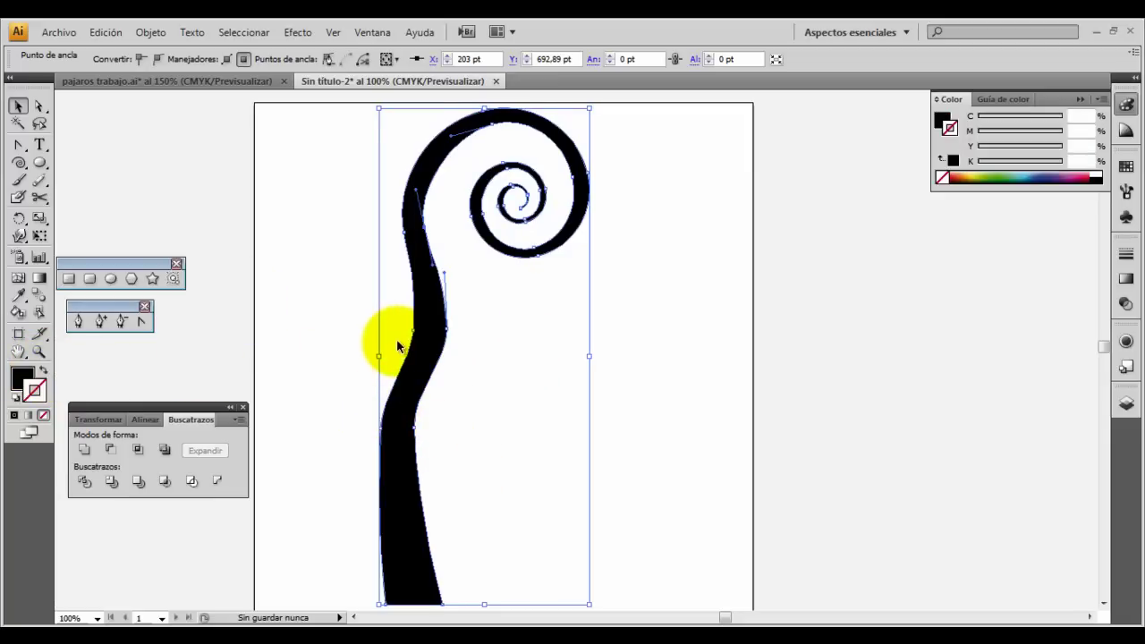
- Narrow the tree shape, then duplicate it, rotating the copy 90° and flipping it
drag(381, 359, 423, 361)
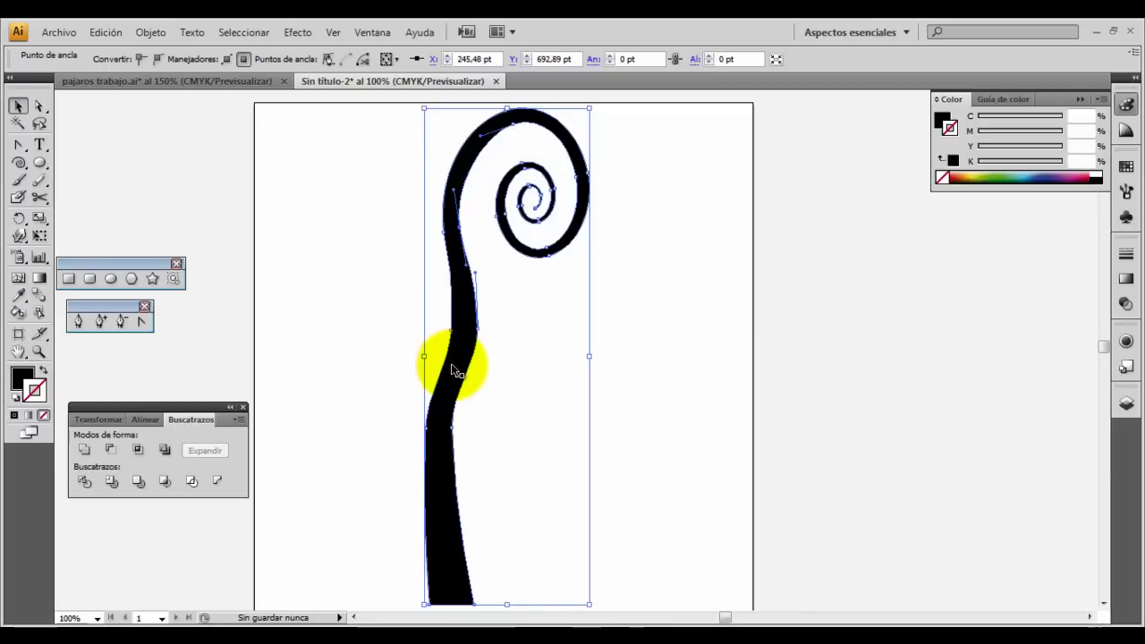
drag(466, 362, 655, 377)
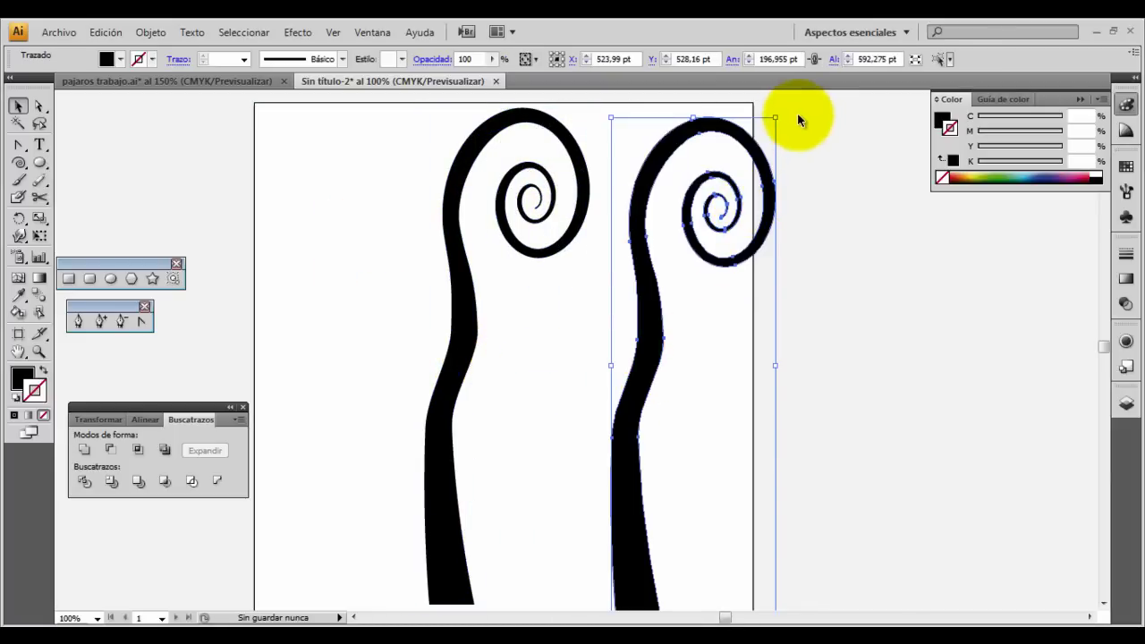
drag(781, 117, 439, 256)
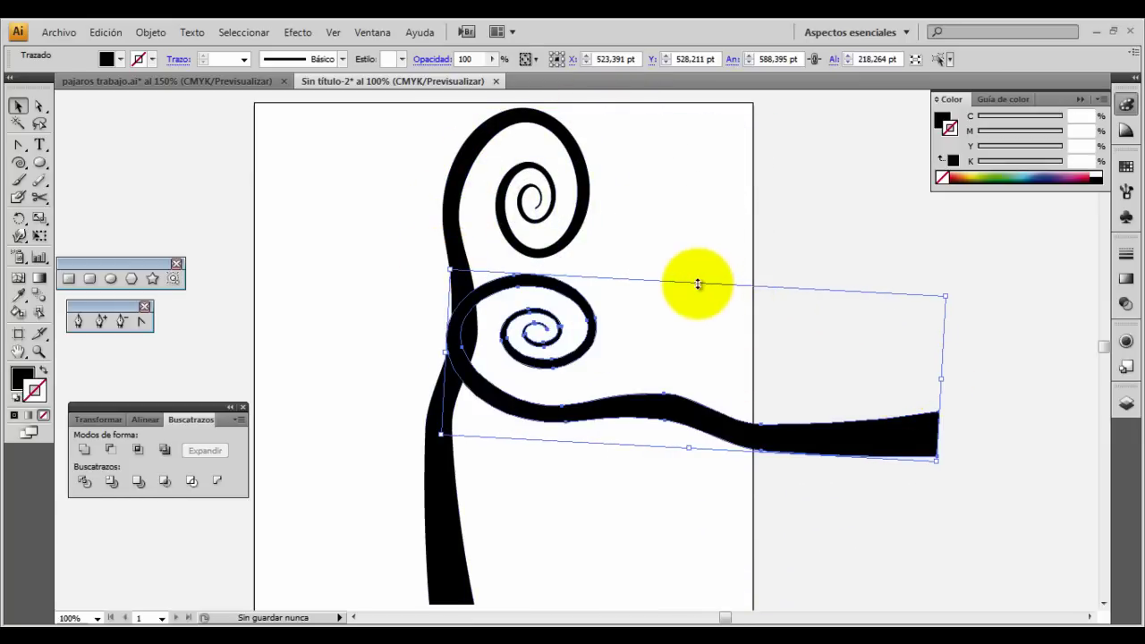
drag(698, 285, 683, 546)
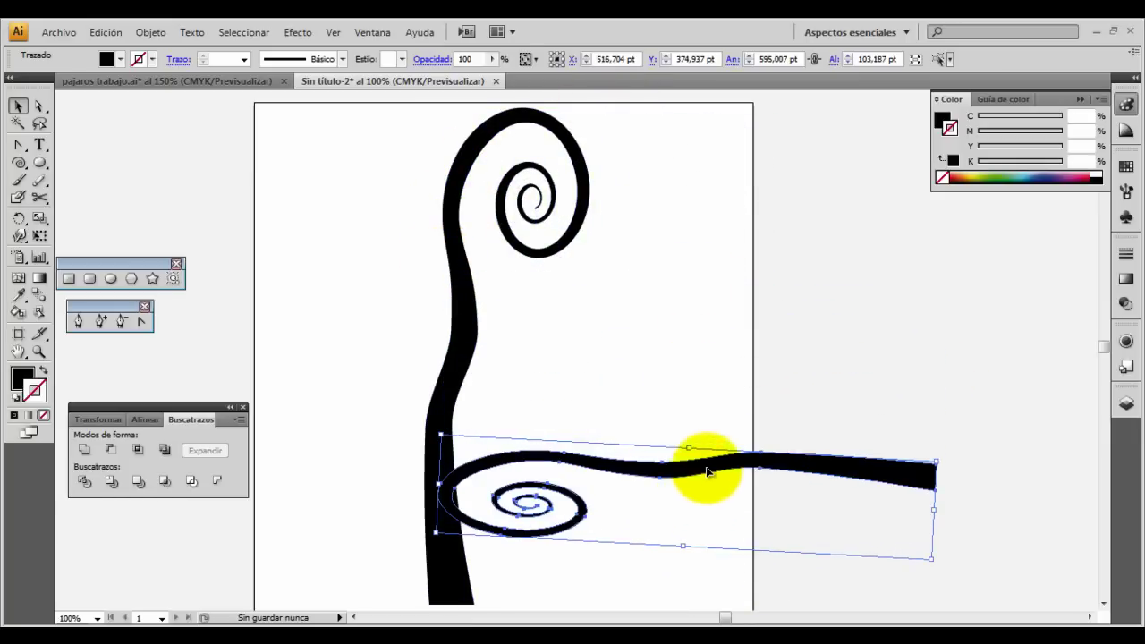
- Shorten the copy and place it overlapping the trunk's left side as a branch
drag(707, 472, 465, 383)
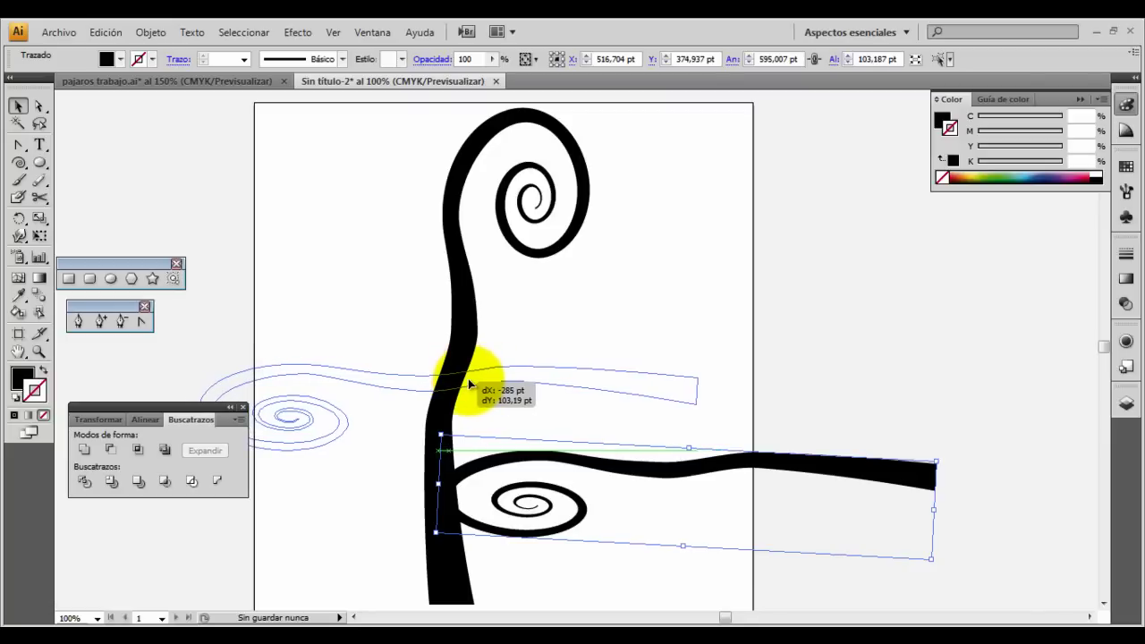
drag(468, 383, 755, 328)
drag(980, 372, 755, 367)
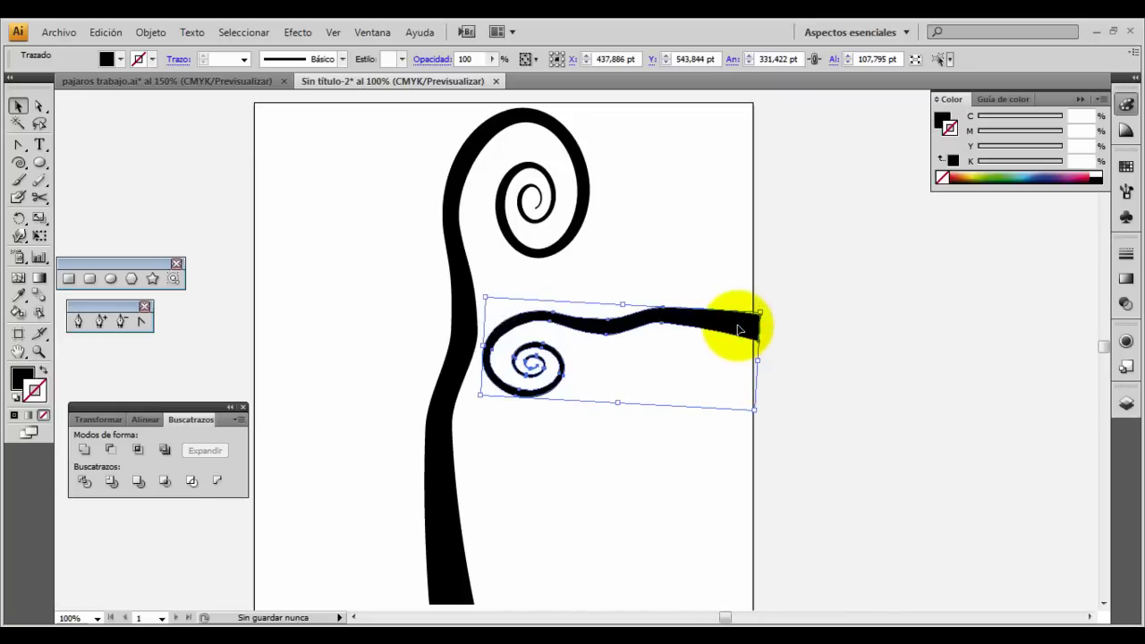
drag(759, 328, 426, 368)
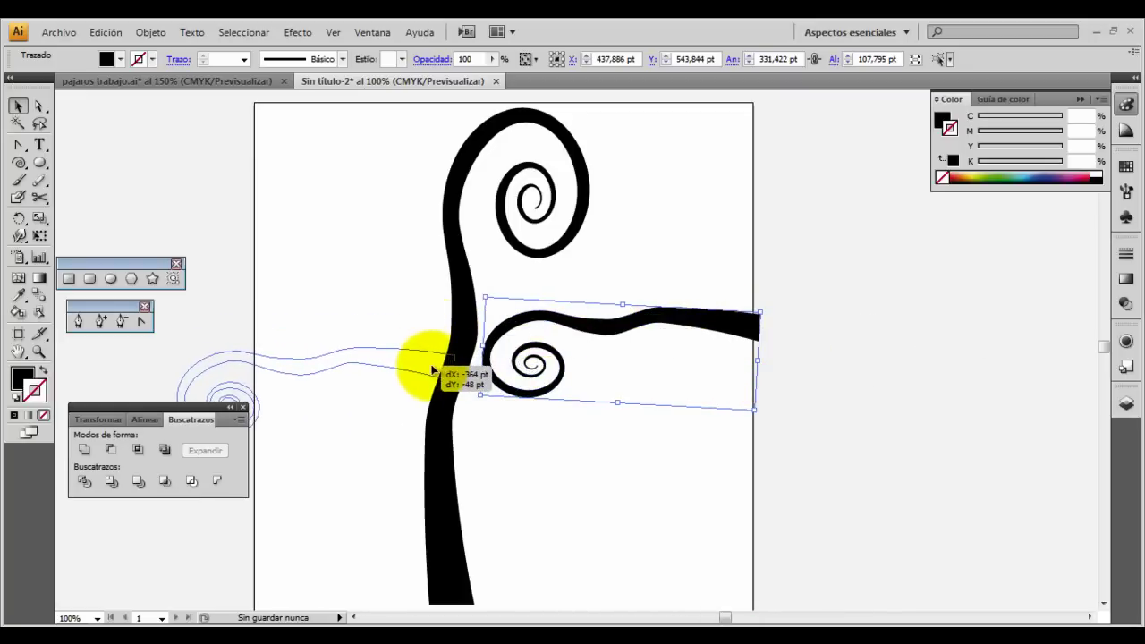
mouse_move(426, 368)
mouse_down()
mouse_move(632, 330)
mouse_move(582, 361)
mouse_move(425, 377)
mouse_up()
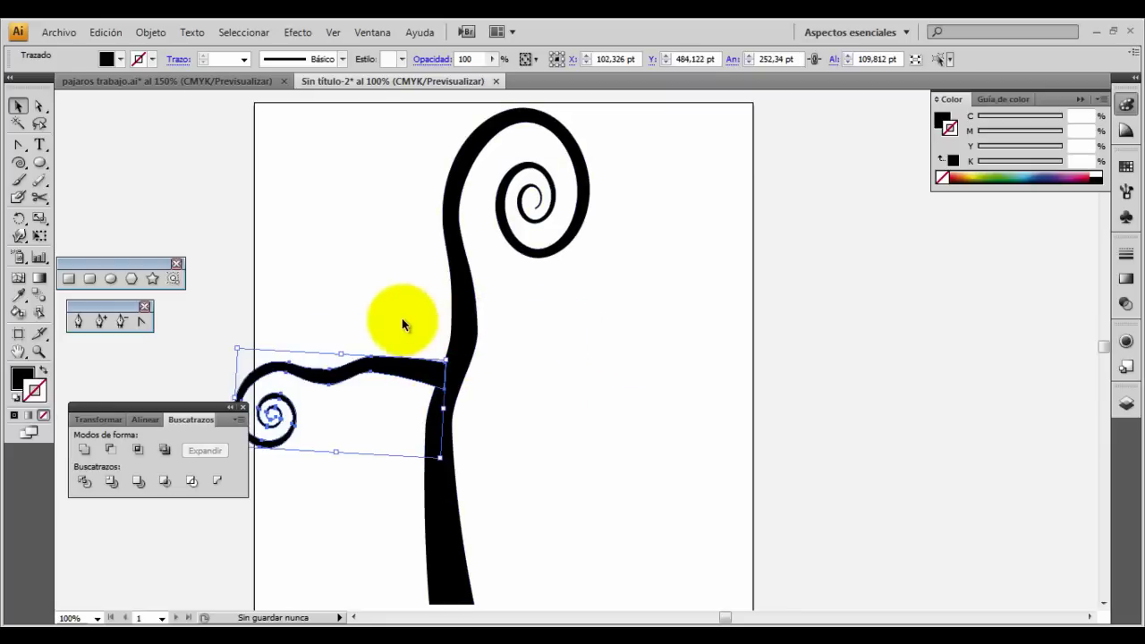
mouse_move(385, 284)
mouse_down()
mouse_move(482, 410)
mouse_move(464, 405)
mouse_up()
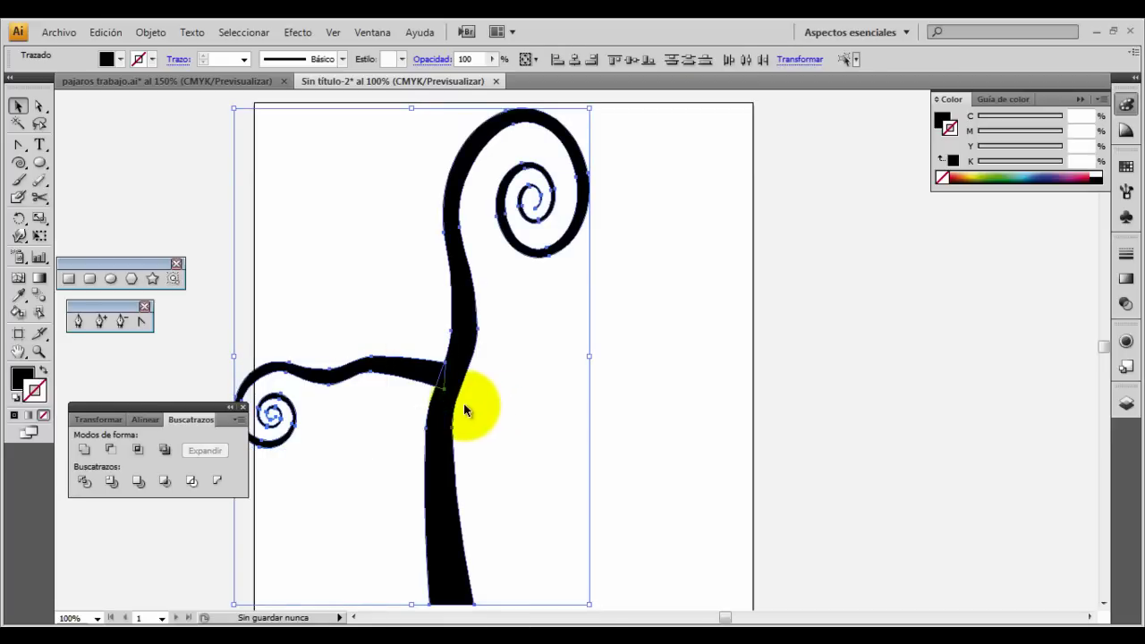
- Unite trunk and branch in Pathfinder, tidy the junction anchors, and view pajaros trabajo.ai
click(85, 452)
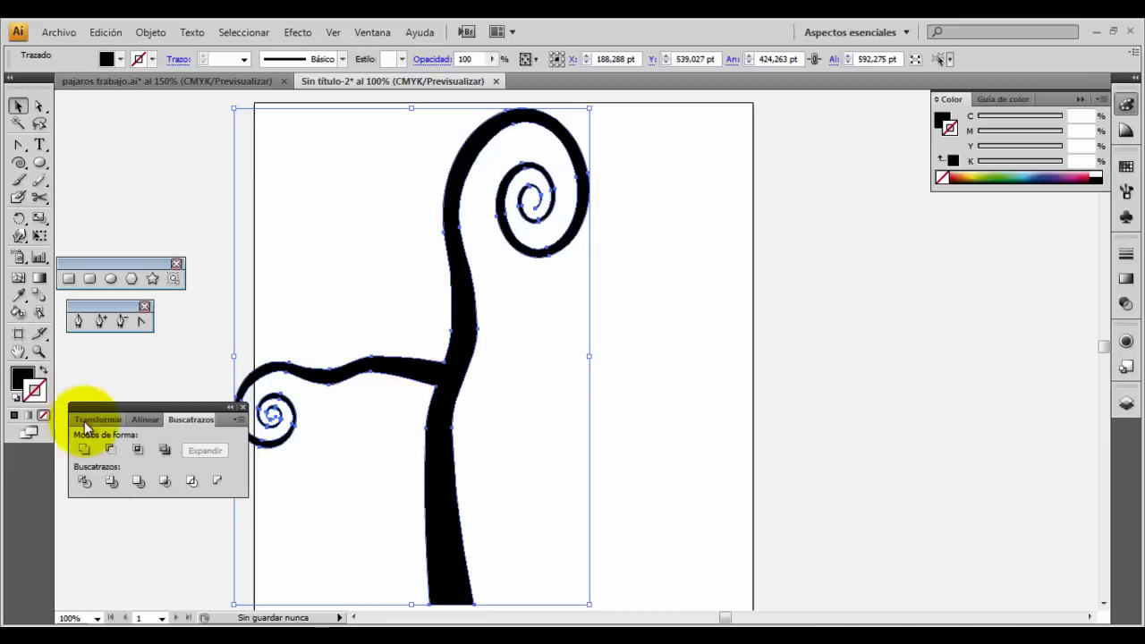
click(141, 321)
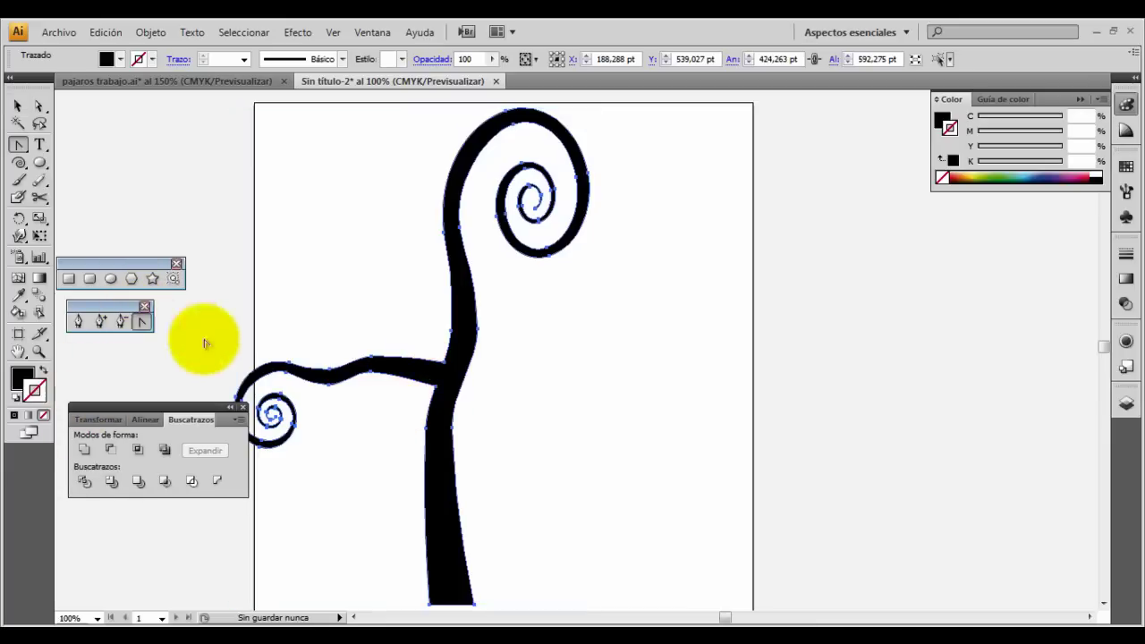
click(438, 391)
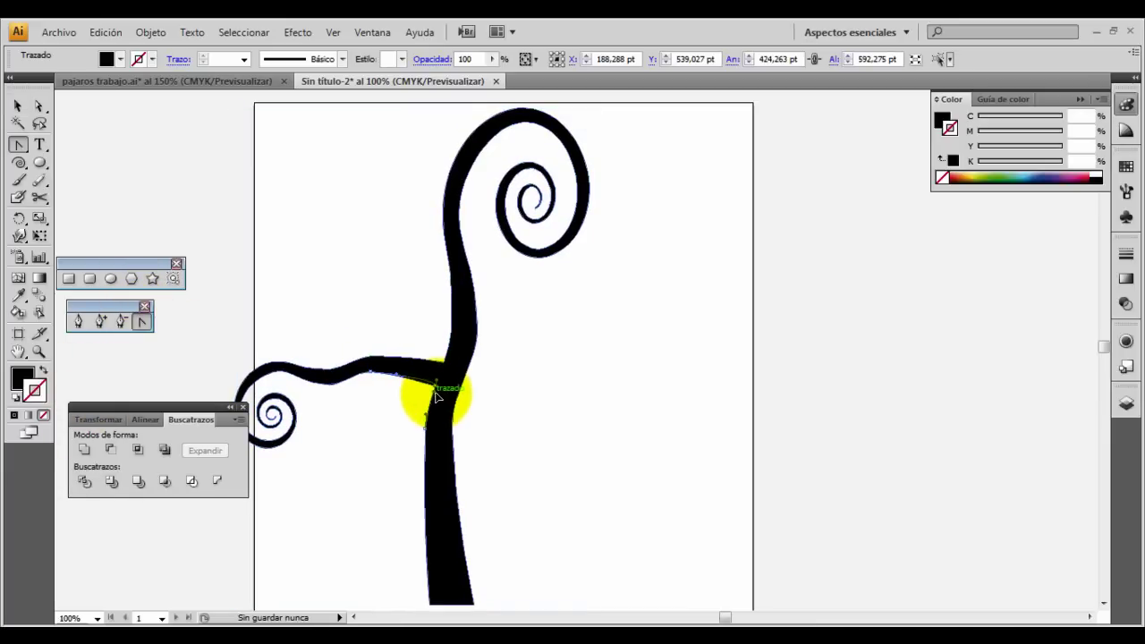
click(435, 397)
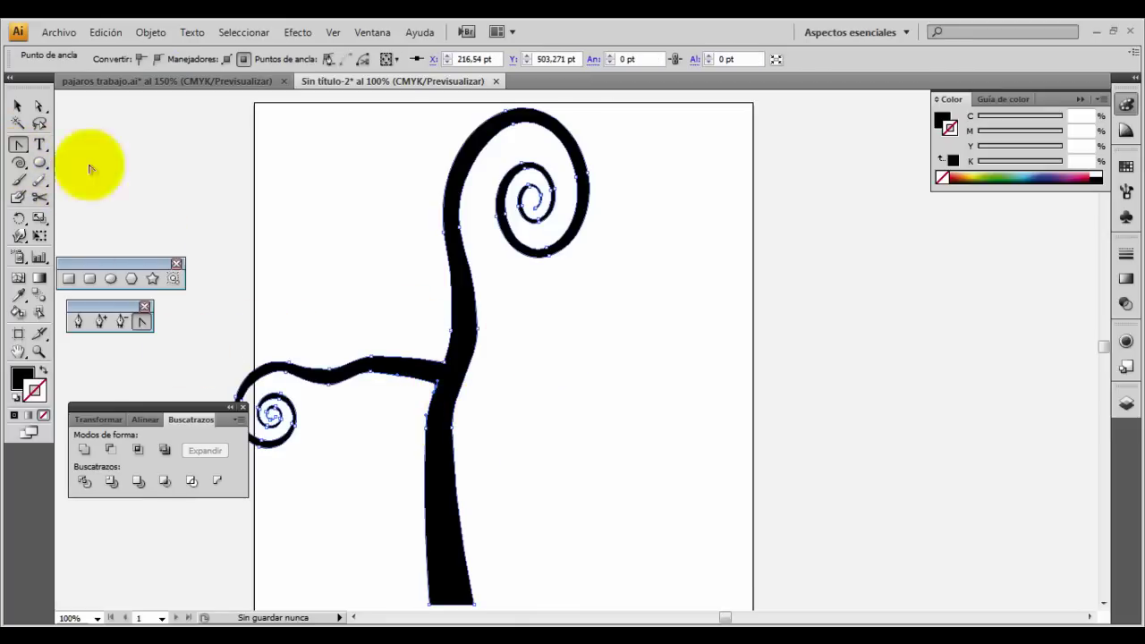
click(248, 81)
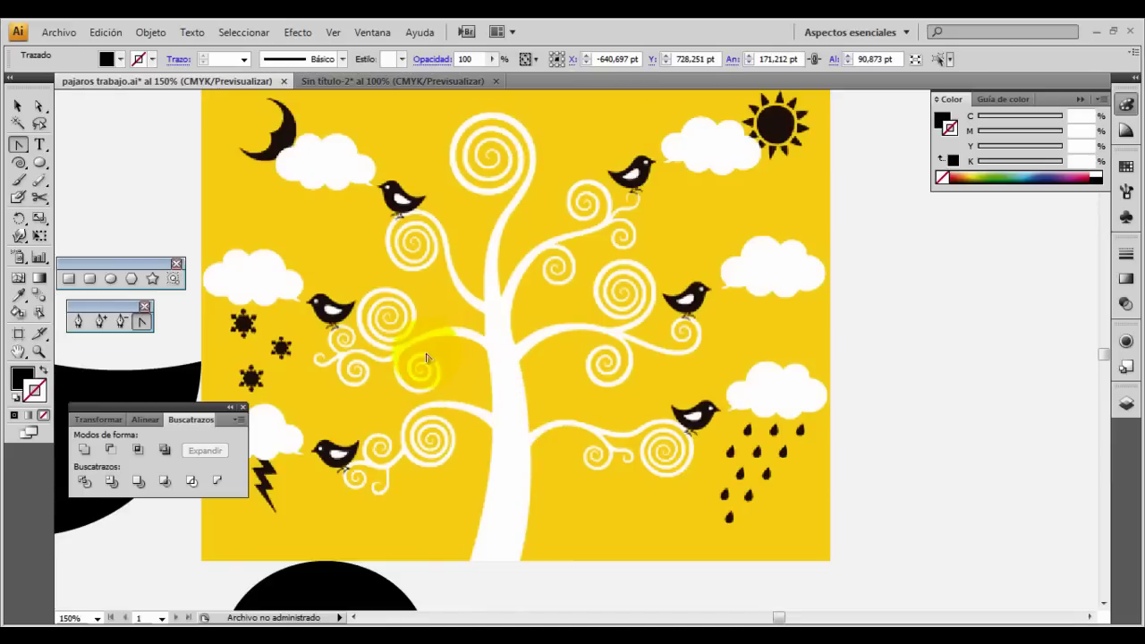
click(390, 81)
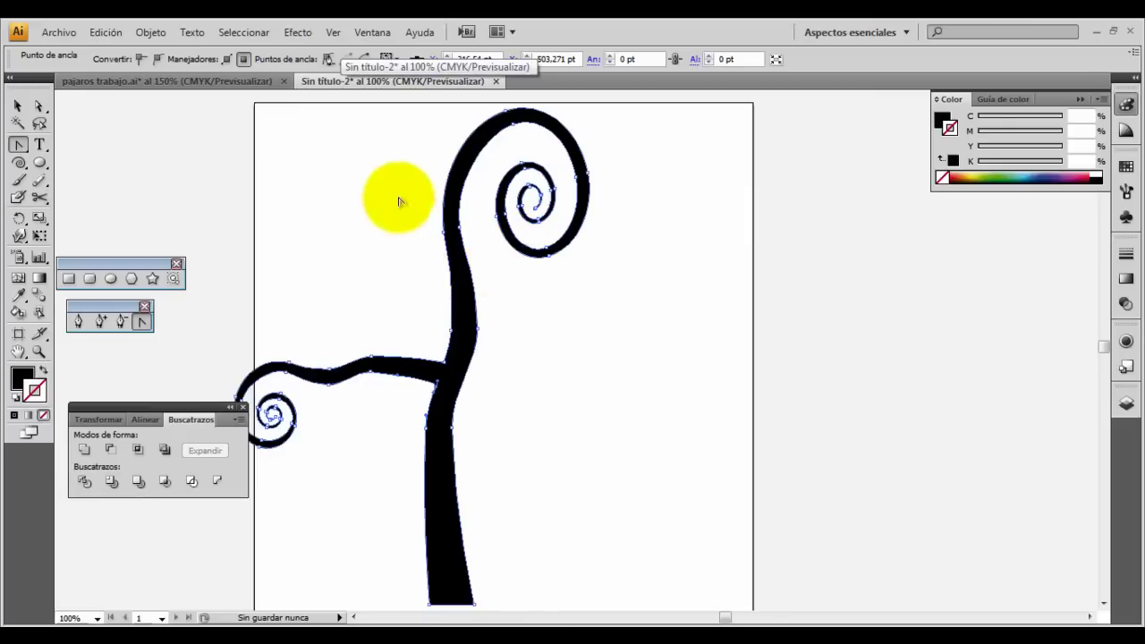
click(205, 81)
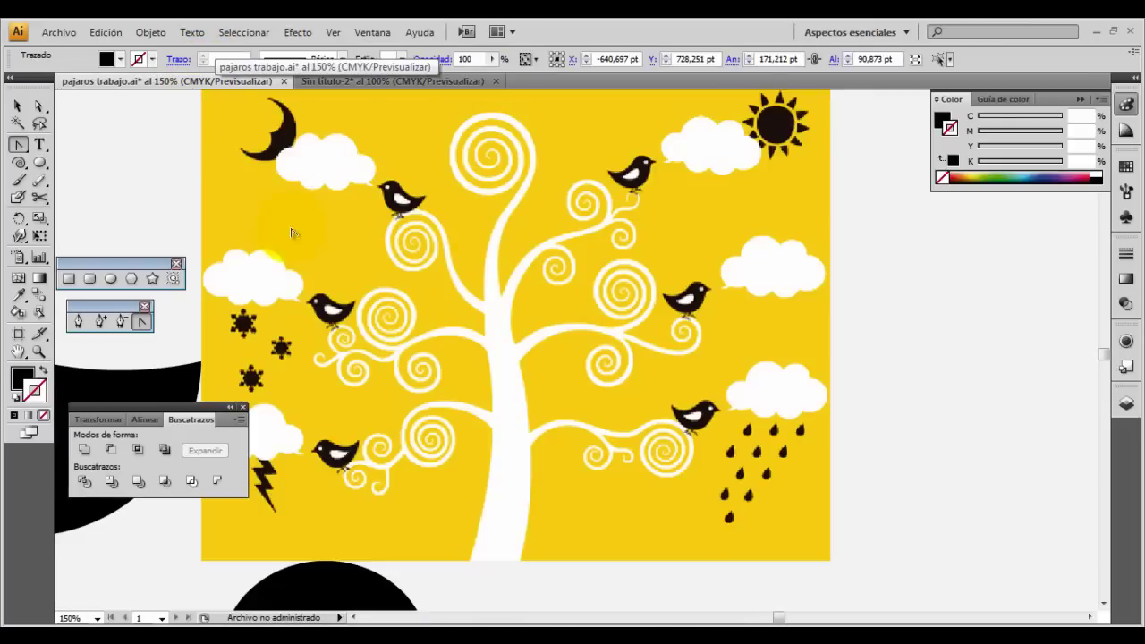